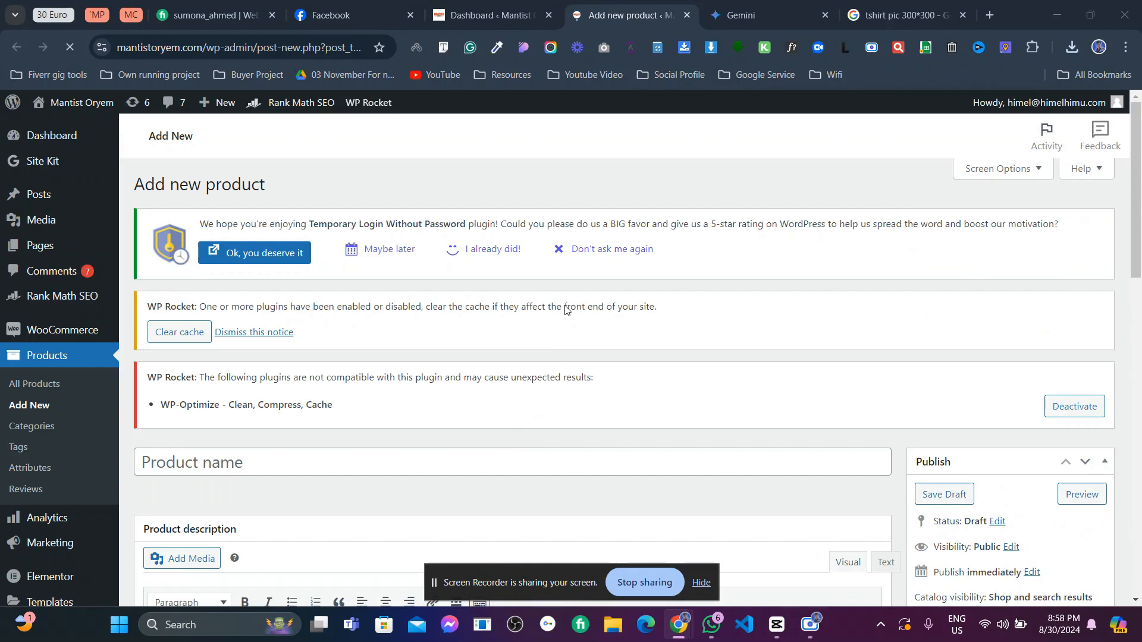
- Scroll down the blank Add new product form to the Product name field
scroll(566, 303, "down", 4)
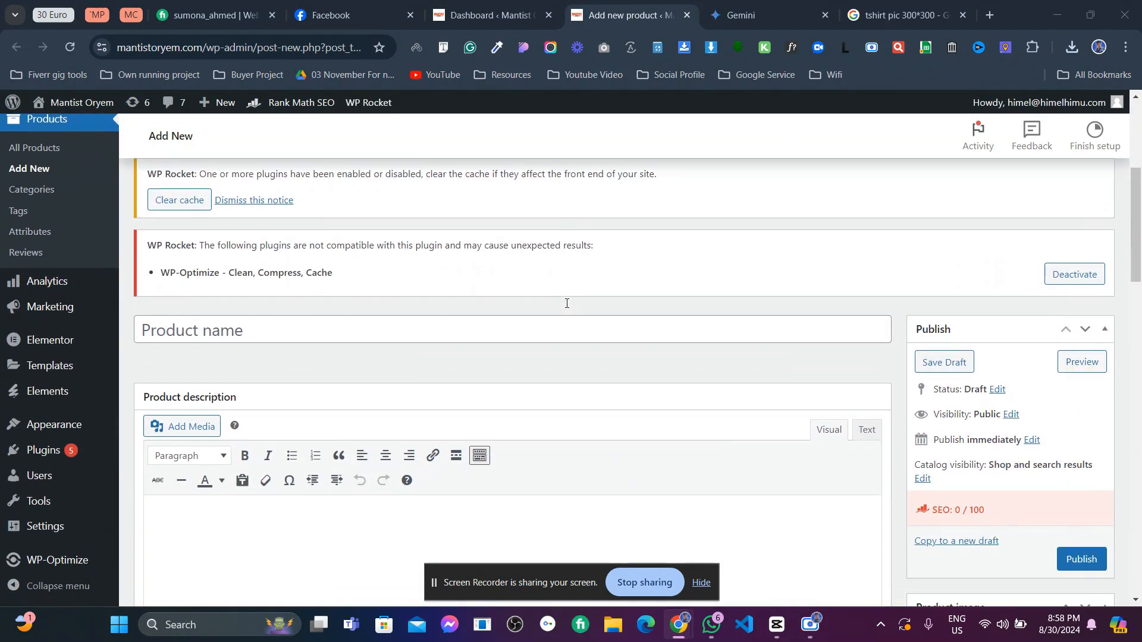
- Copy 'Essential Cotton T-Shirt' from the Gemini tab into the product name
left_click(451, 338)
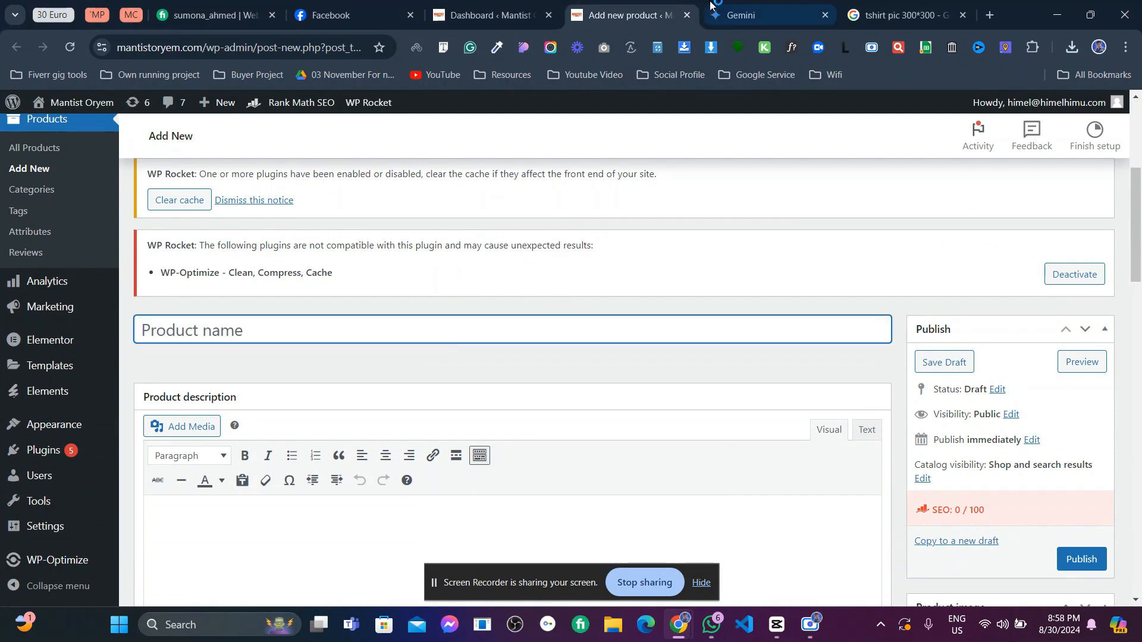
left_click(748, 15)
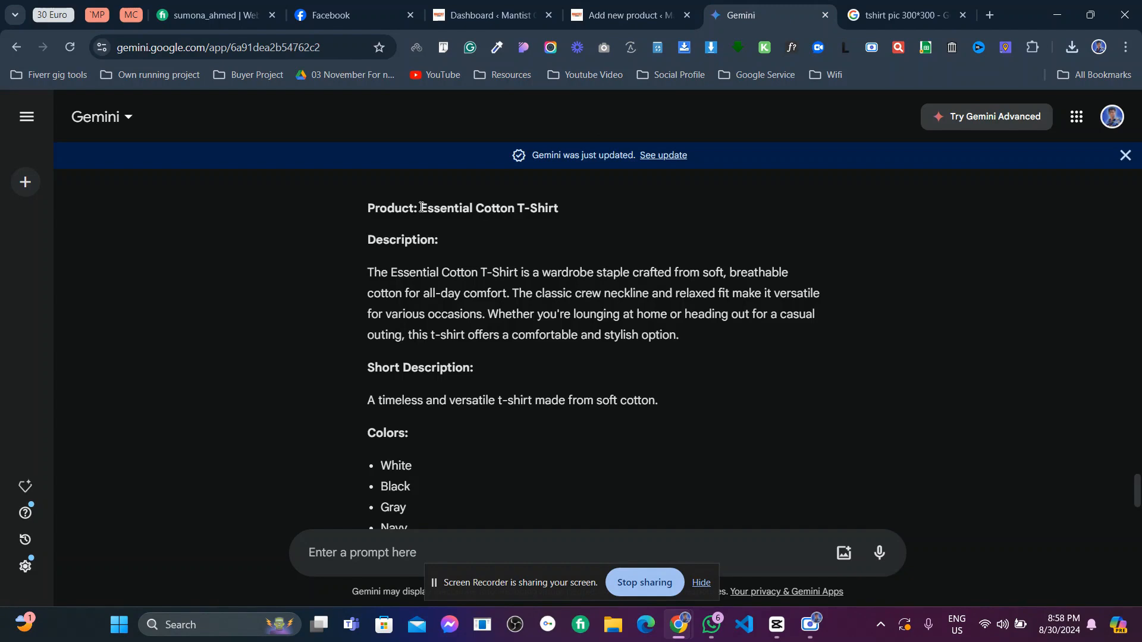
left_click_drag(421, 208, 591, 208)
key("ctrl+c")
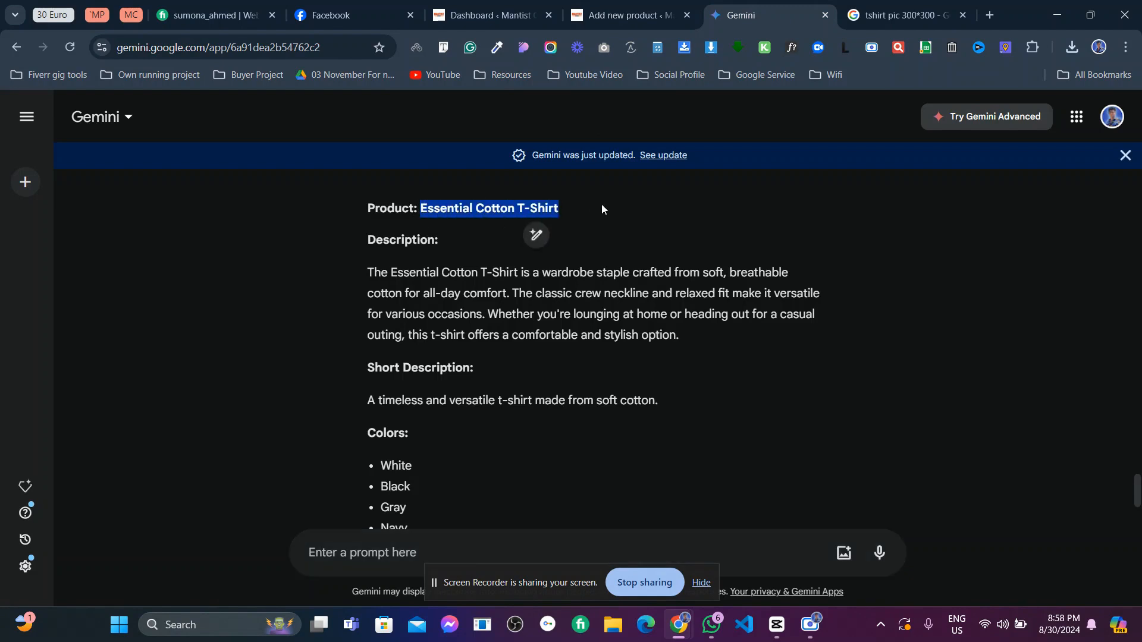
left_click(624, 15)
key("ctrl+v")
- Copy Gemini's description paragraph into the product description editor
scroll(378, 330, "down", 3)
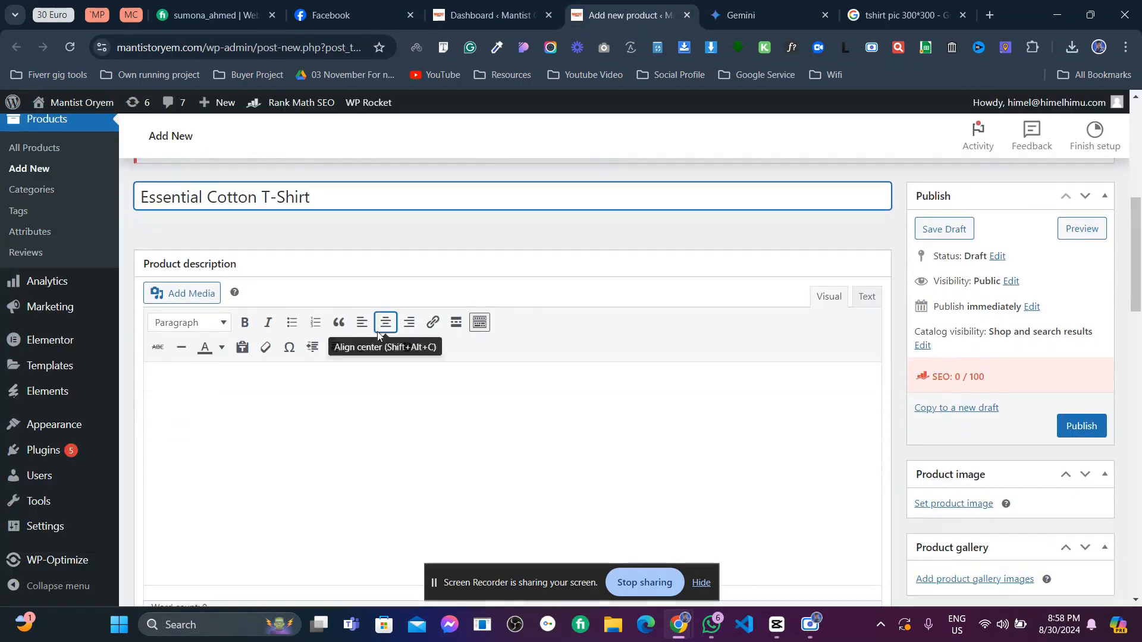
left_click(249, 447)
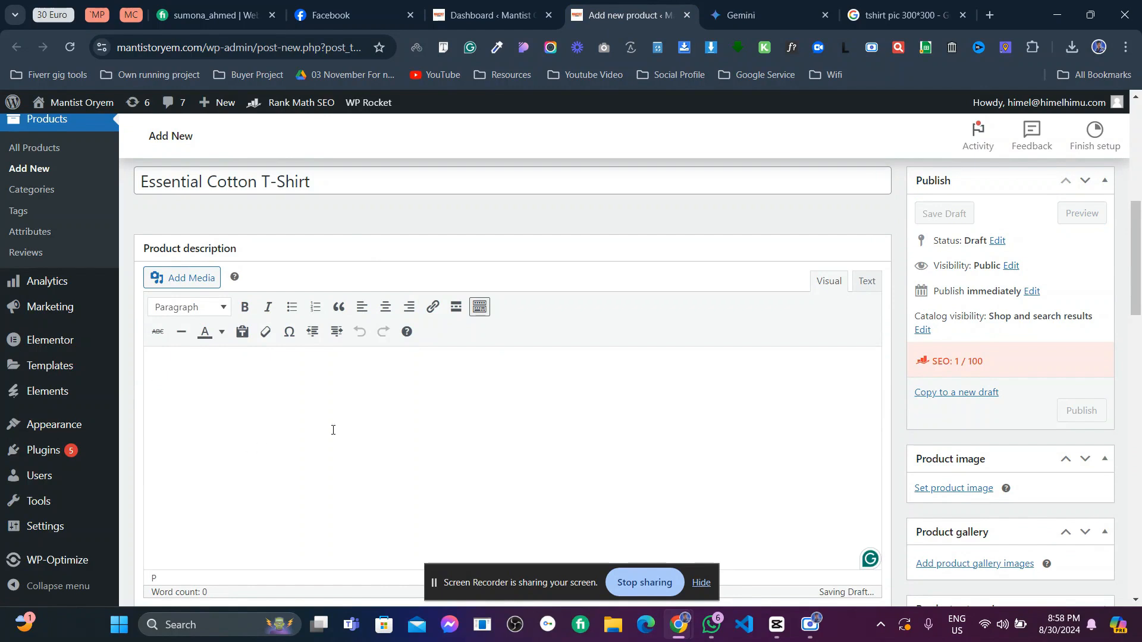
left_click(731, 5)
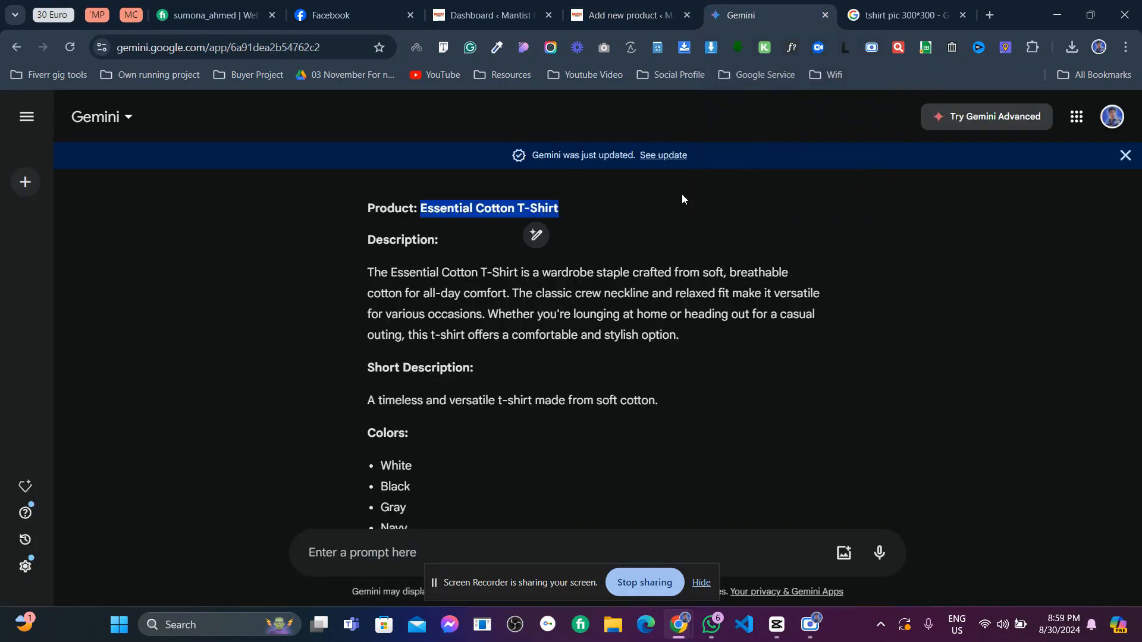
left_click_drag(365, 272, 706, 348)
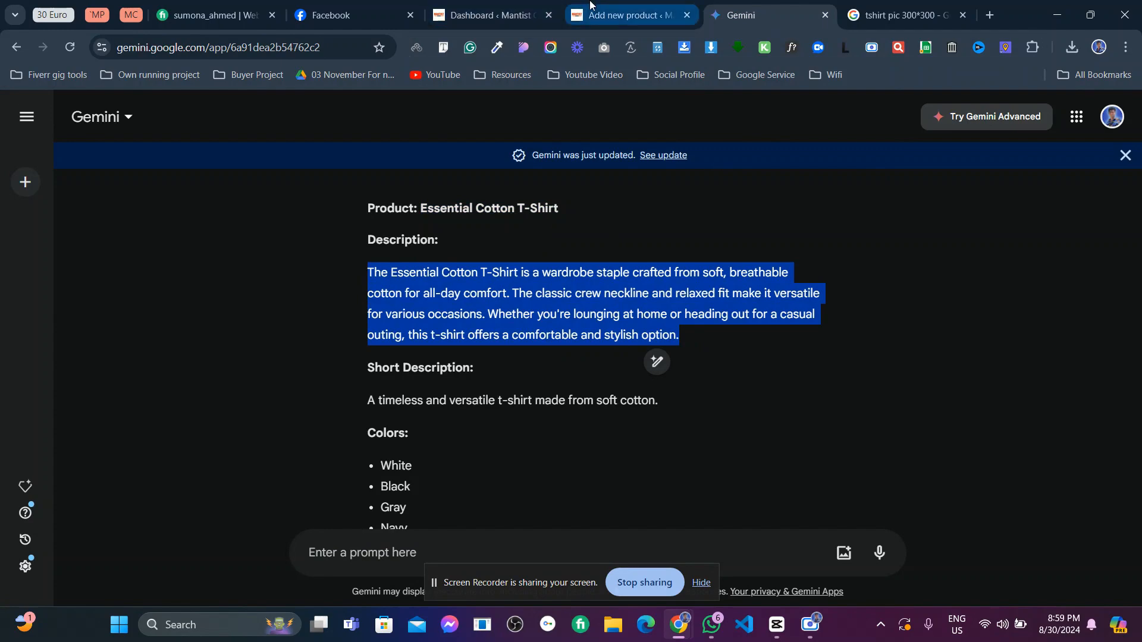
left_click(624, 15)
type("The Essential Cotton T-shirt is a wardrobe staple crafted from soft, breathable cotton for all-day comfort. The classic crew neckline and relaxed fit make it versatile for various occasions. Whether you're lounging at home or heading out for a casual outing, this t-shirt offers a comfortable and stylish option.")
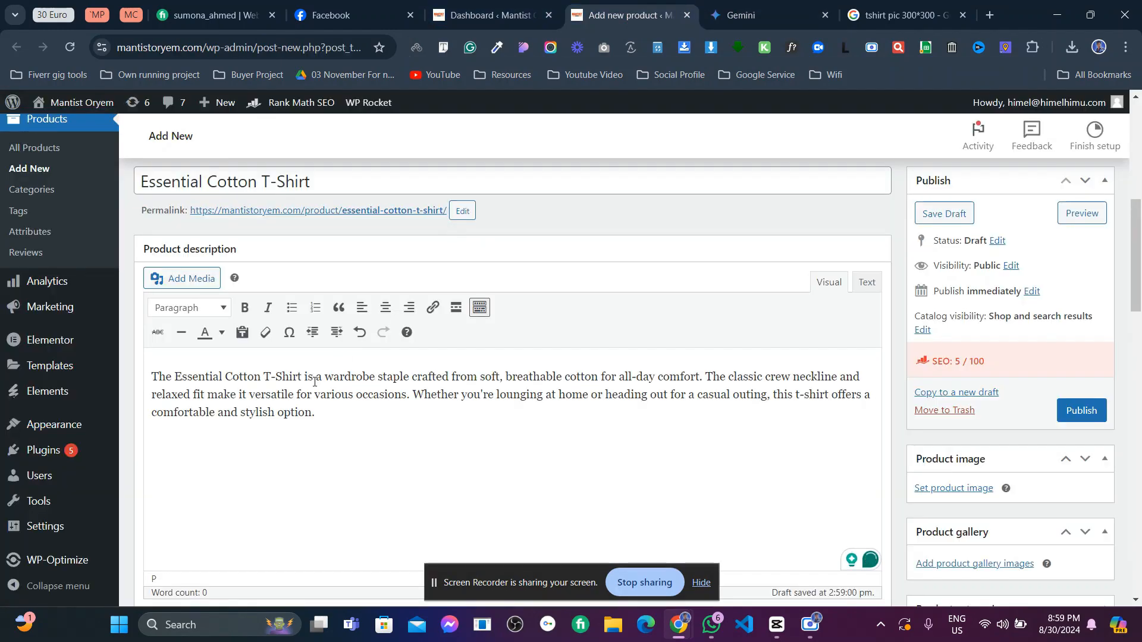
scroll(314, 383, "down", 4)
scroll(314, 384, "down", 1)
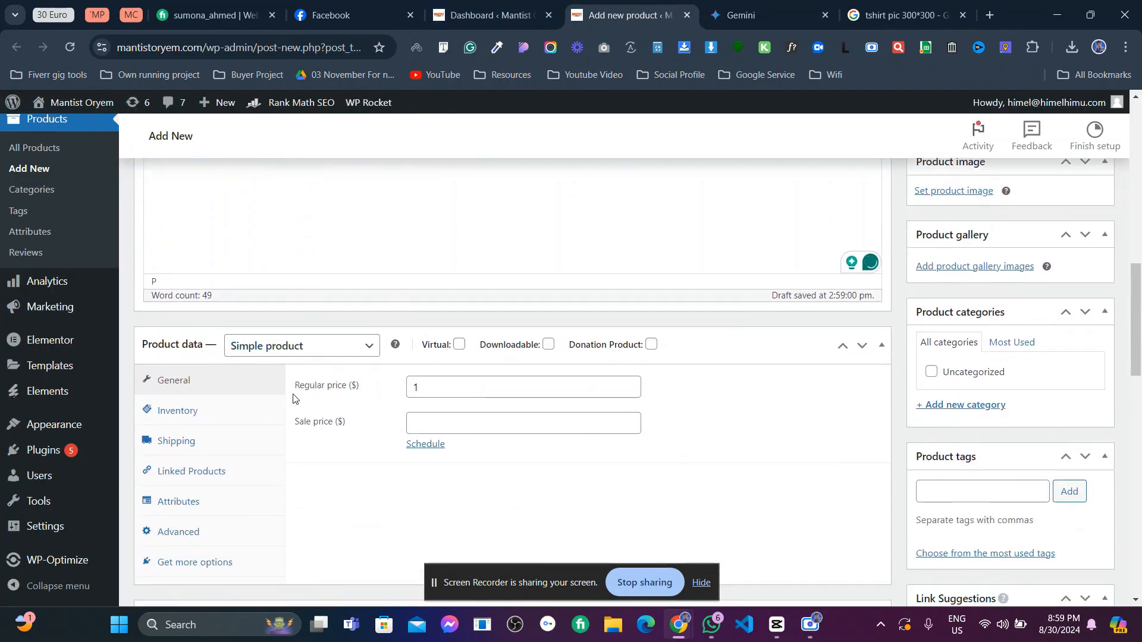
scroll(183, 525, "down", 1)
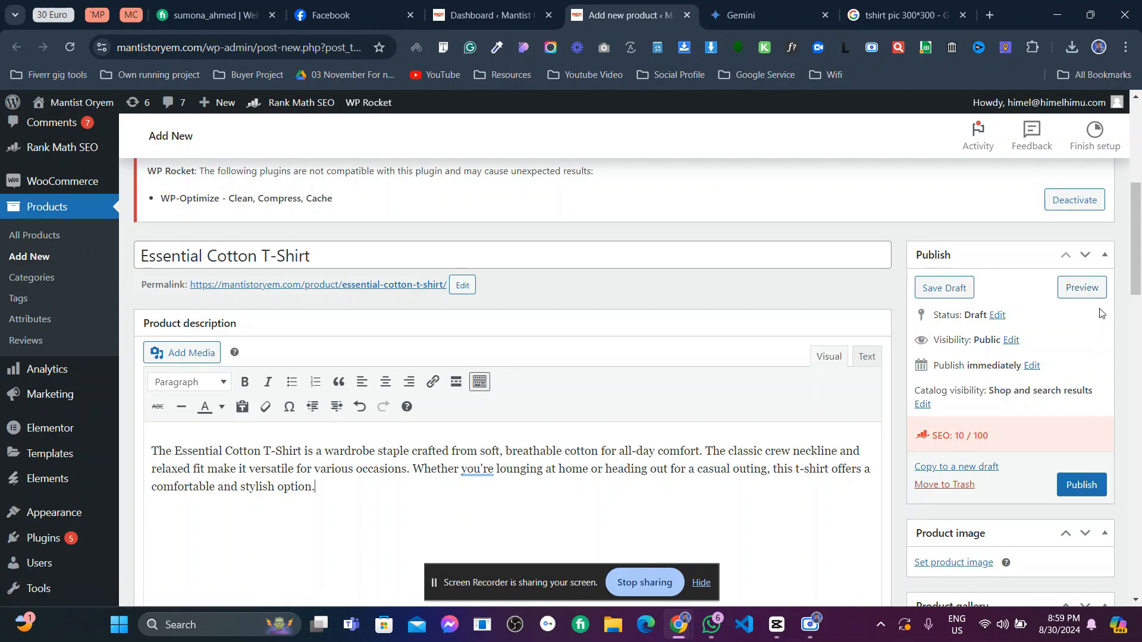
left_click(998, 315)
left_click(967, 338)
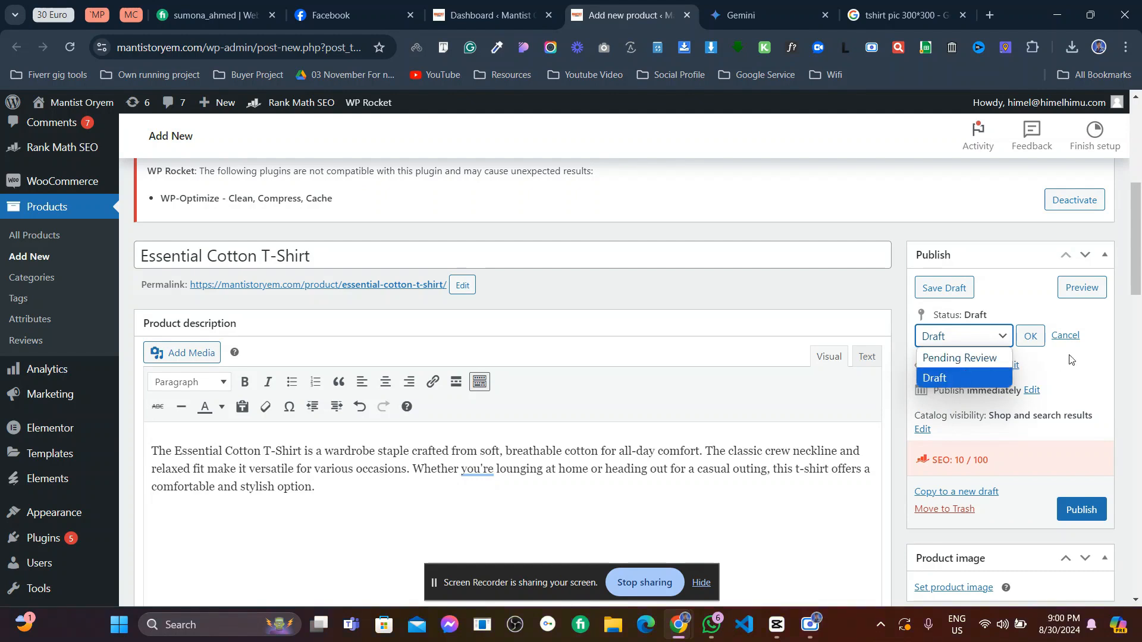
left_click(1066, 337)
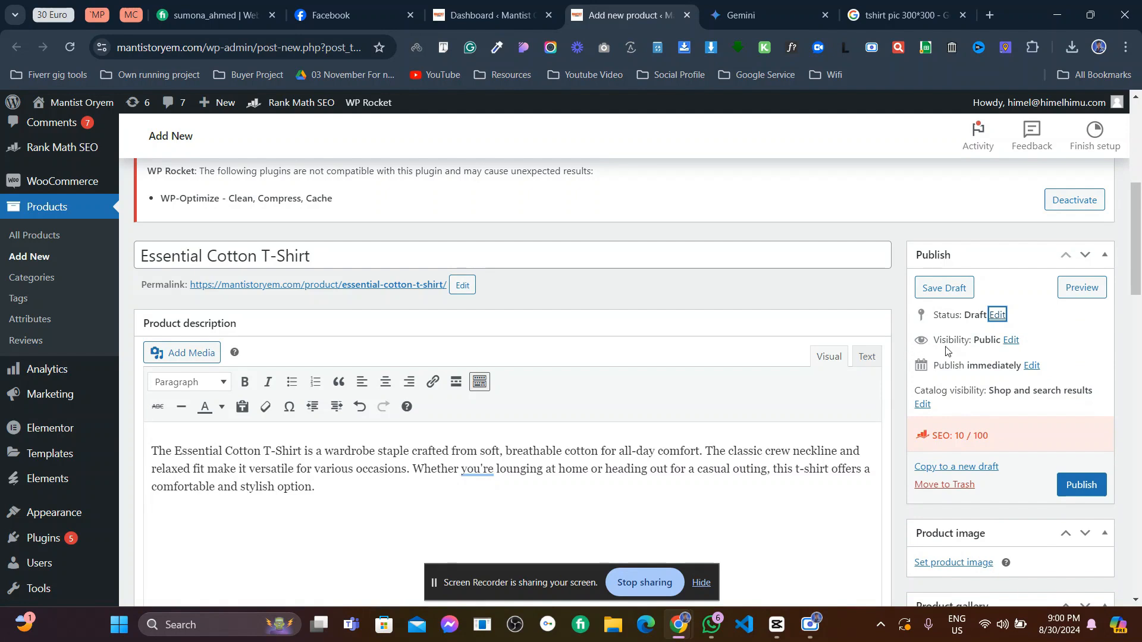
left_click(1011, 340)
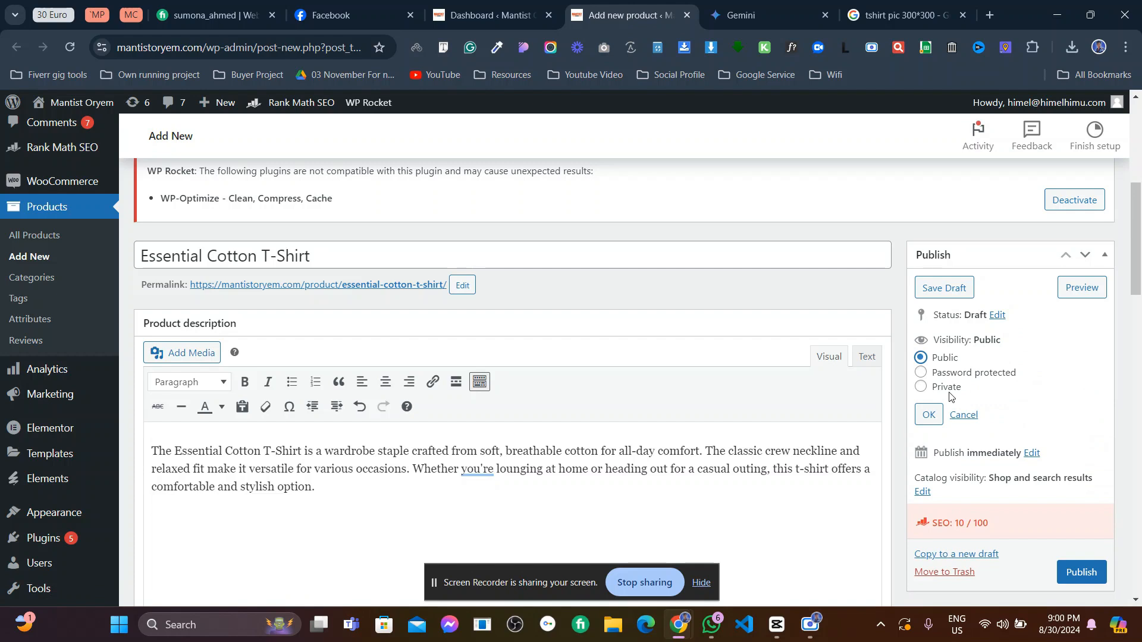
left_click(951, 375)
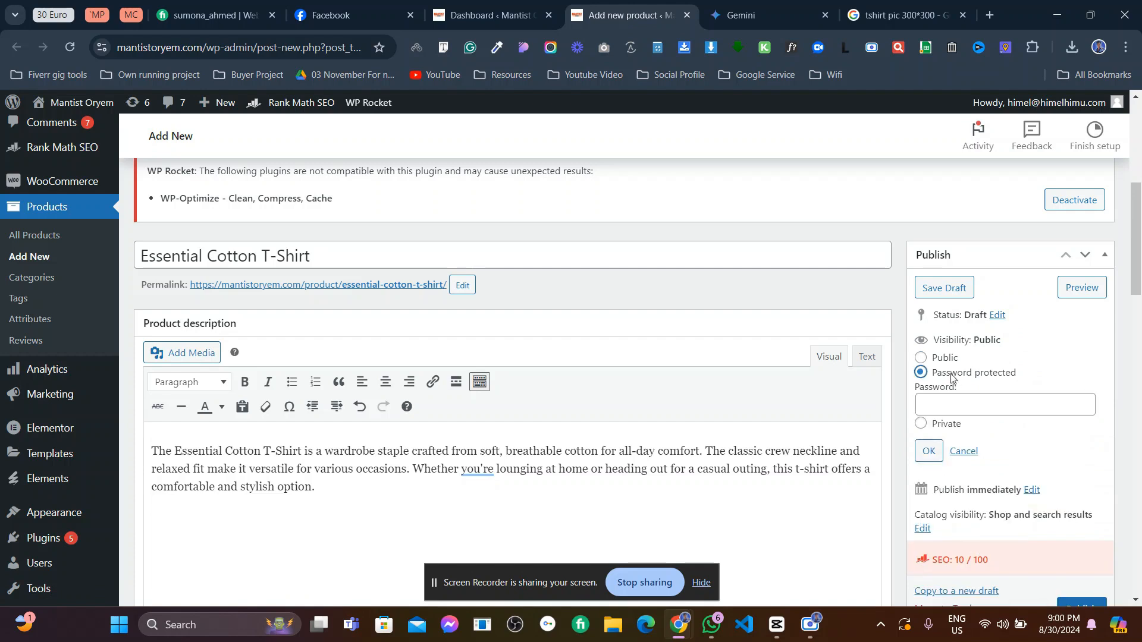
left_click(948, 400)
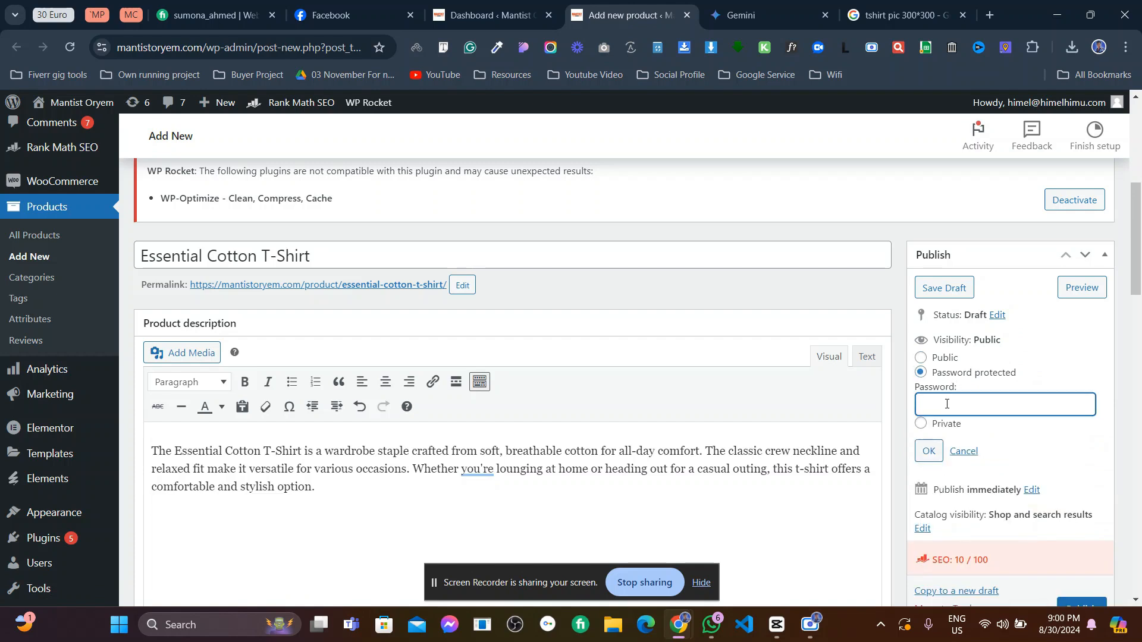
type("1234")
left_click(964, 451)
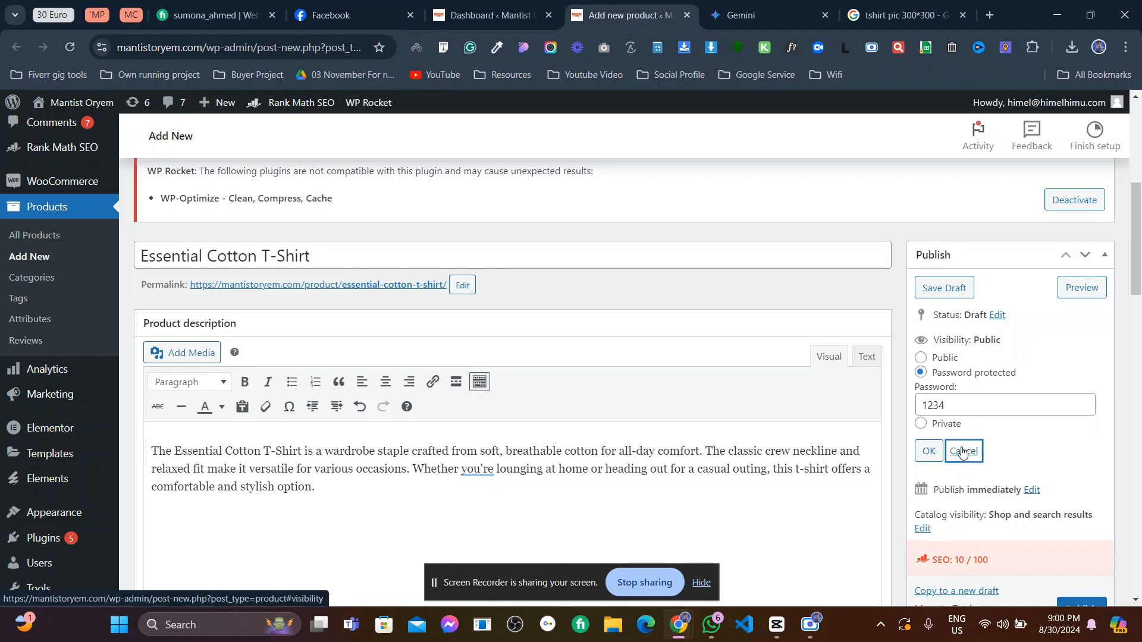
left_click(1010, 340)
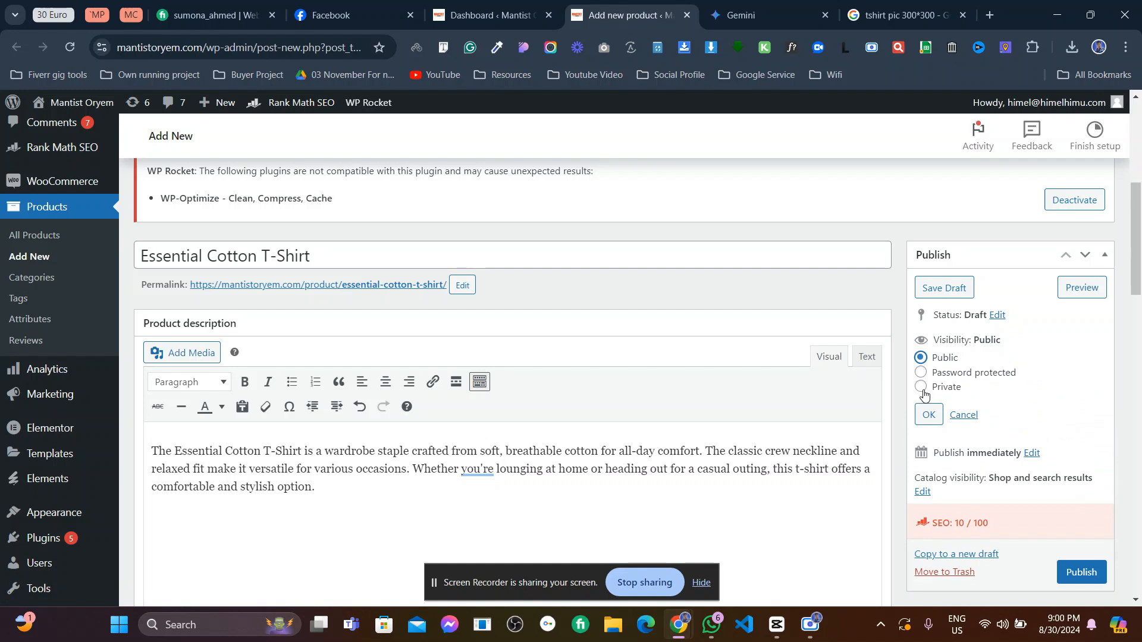
left_click(963, 415)
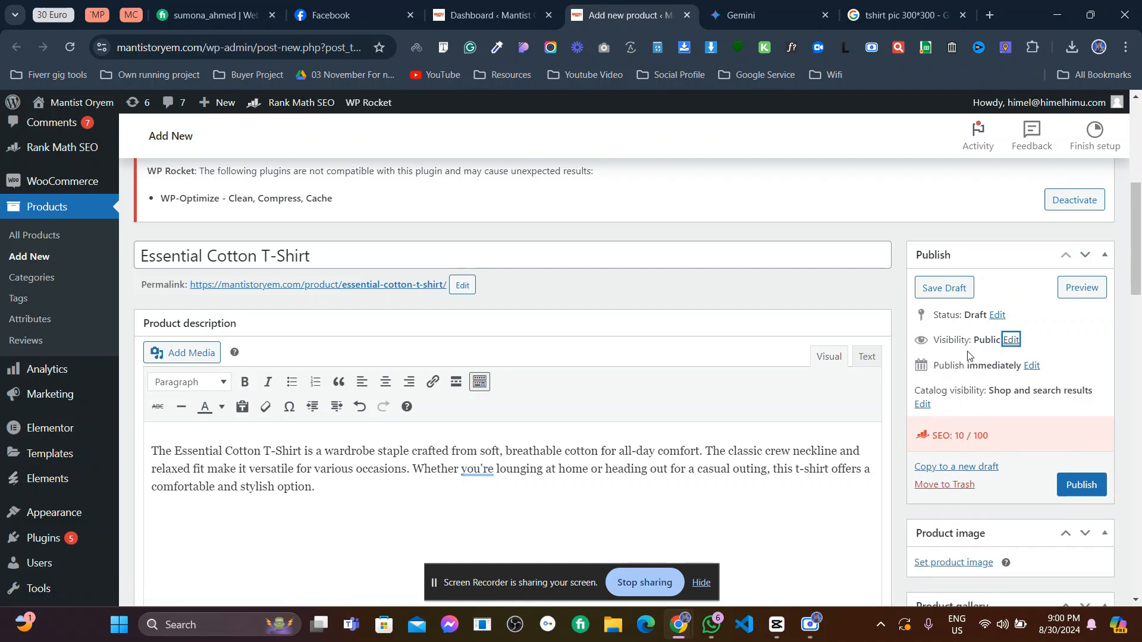
scroll(951, 371, "down", 1)
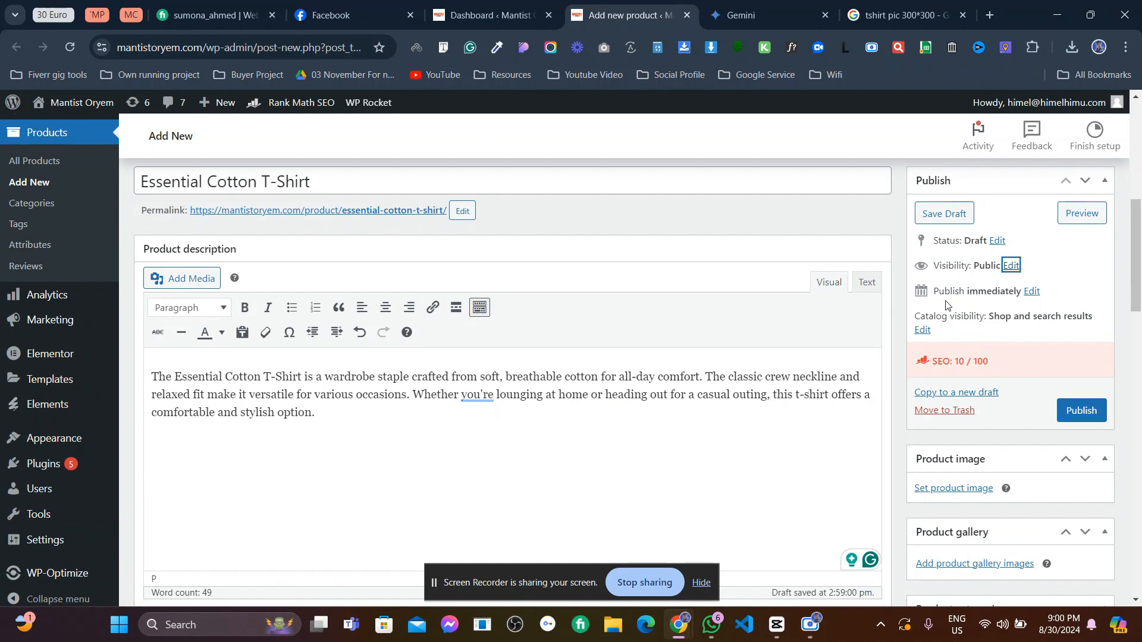
left_click(1031, 292)
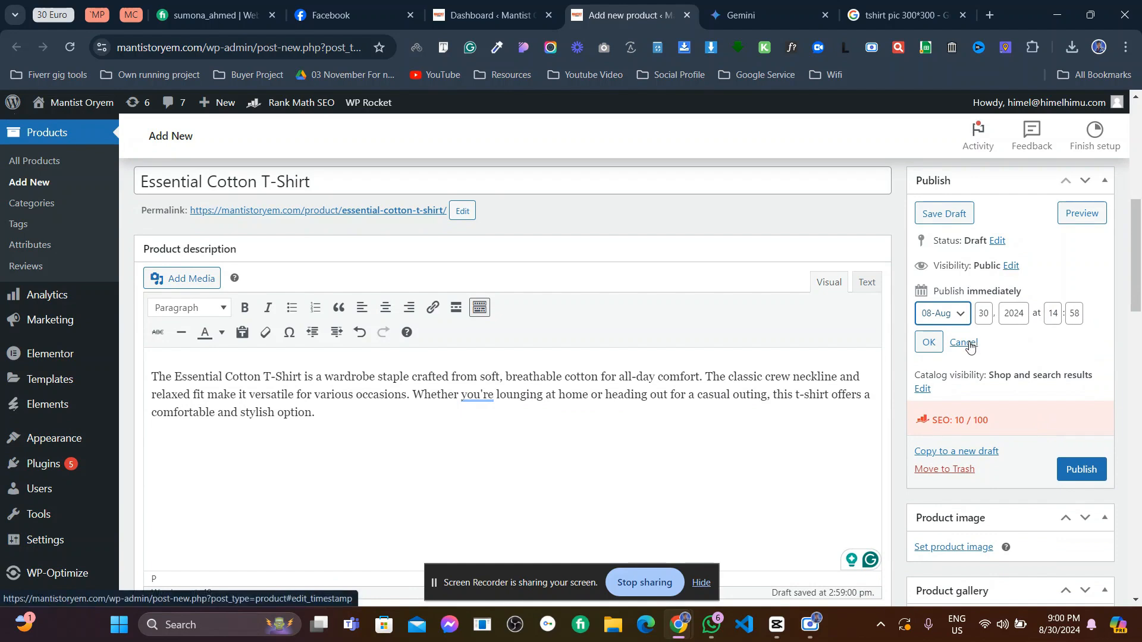
left_click(964, 344)
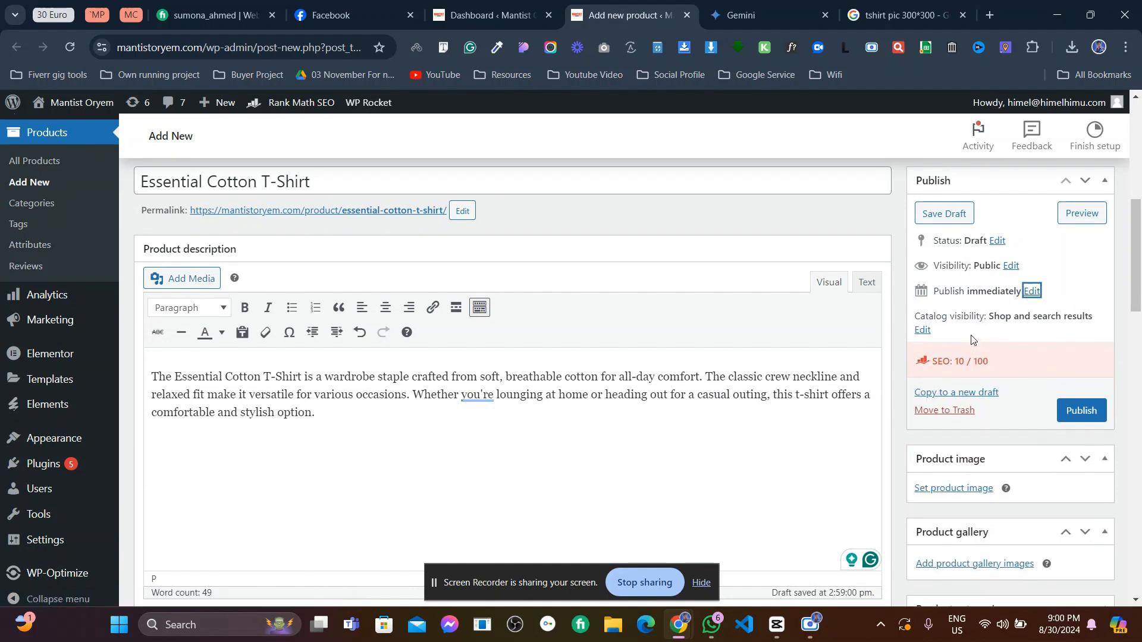
scroll(943, 294, "down", 1)
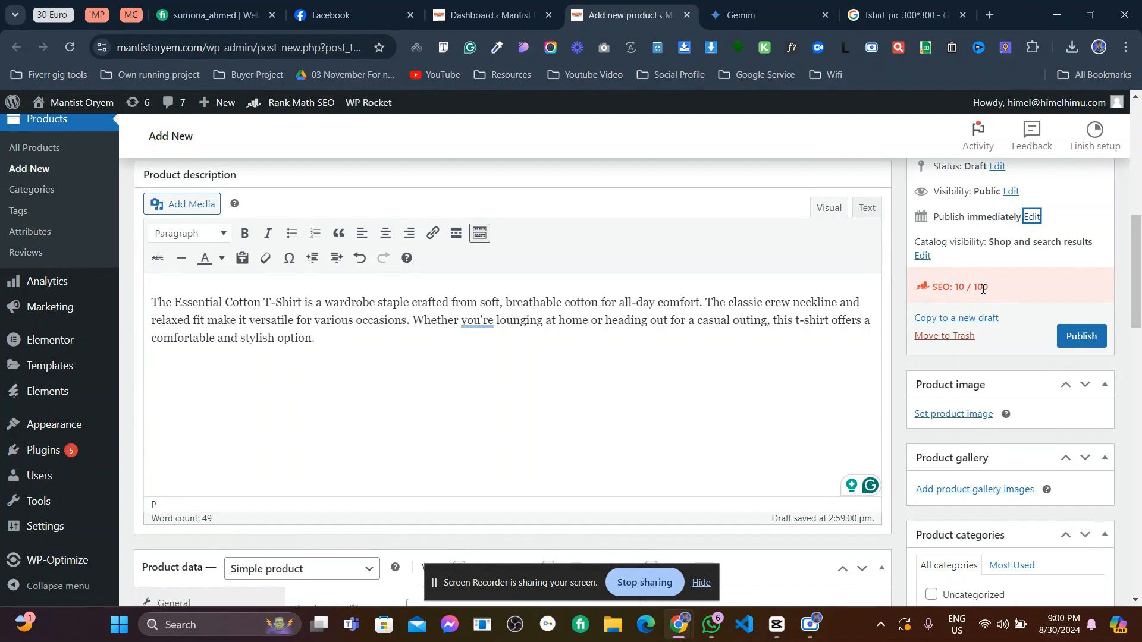
- Upload the textured grey Textured-Pique T-shirt photo from Downloads as the product image
scroll(987, 293, "down", 1)
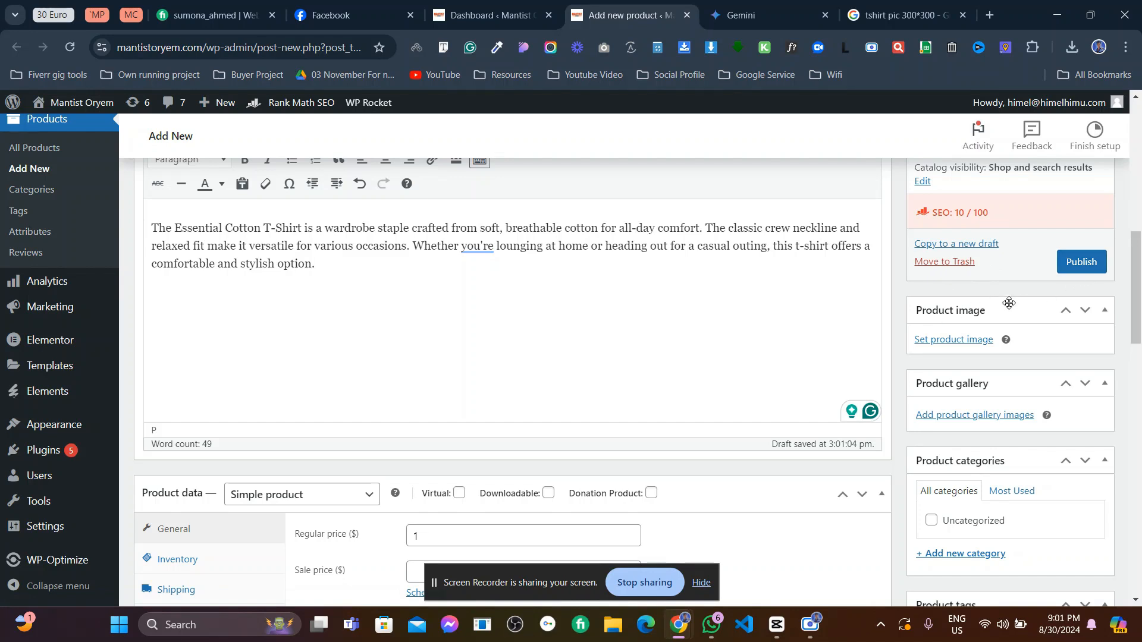
scroll(1009, 304, "down", 1)
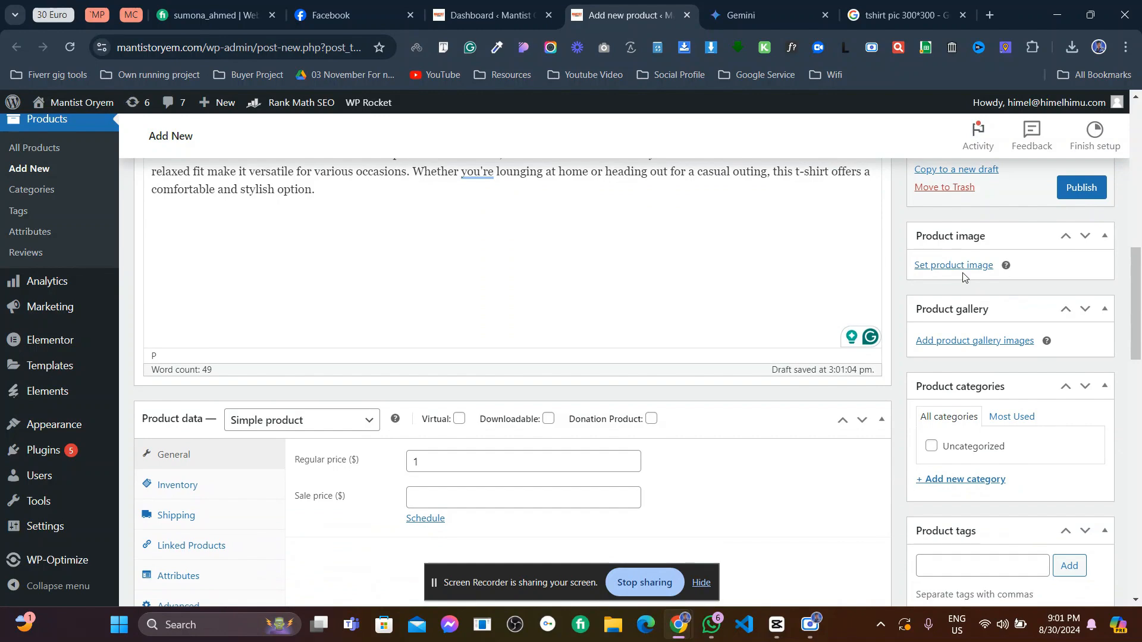
left_click(960, 265)
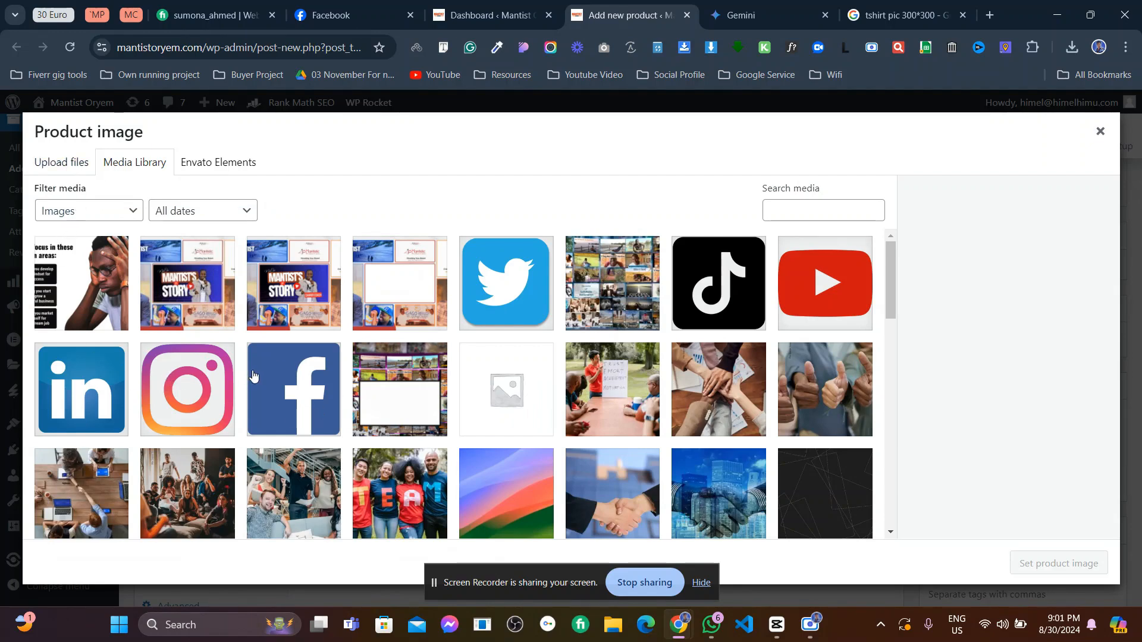
left_click(59, 168)
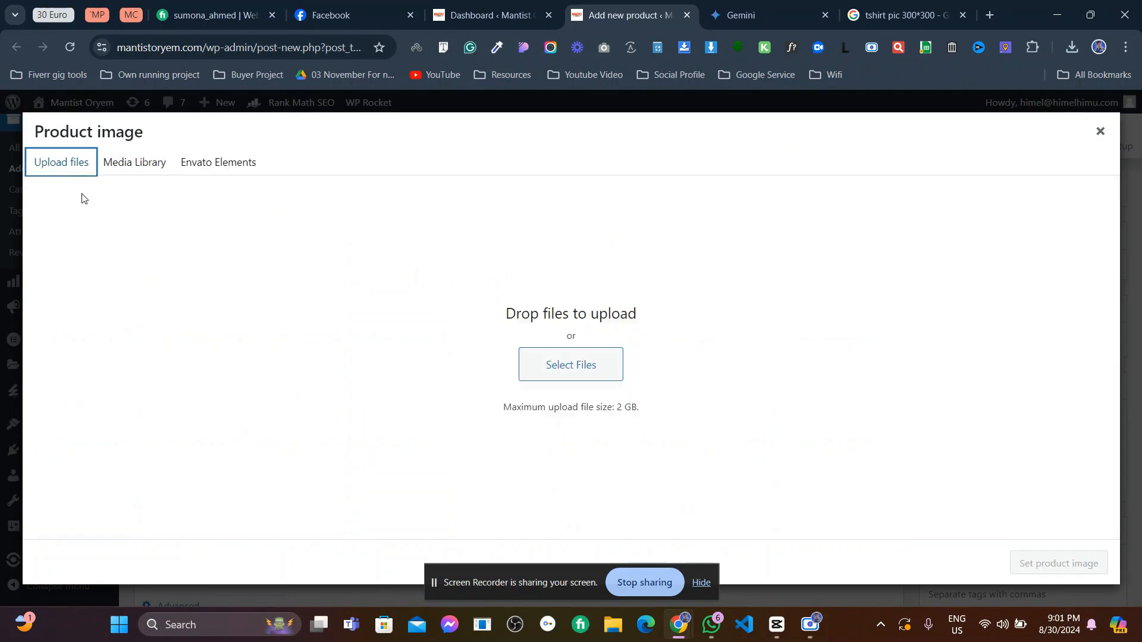
left_click(536, 359)
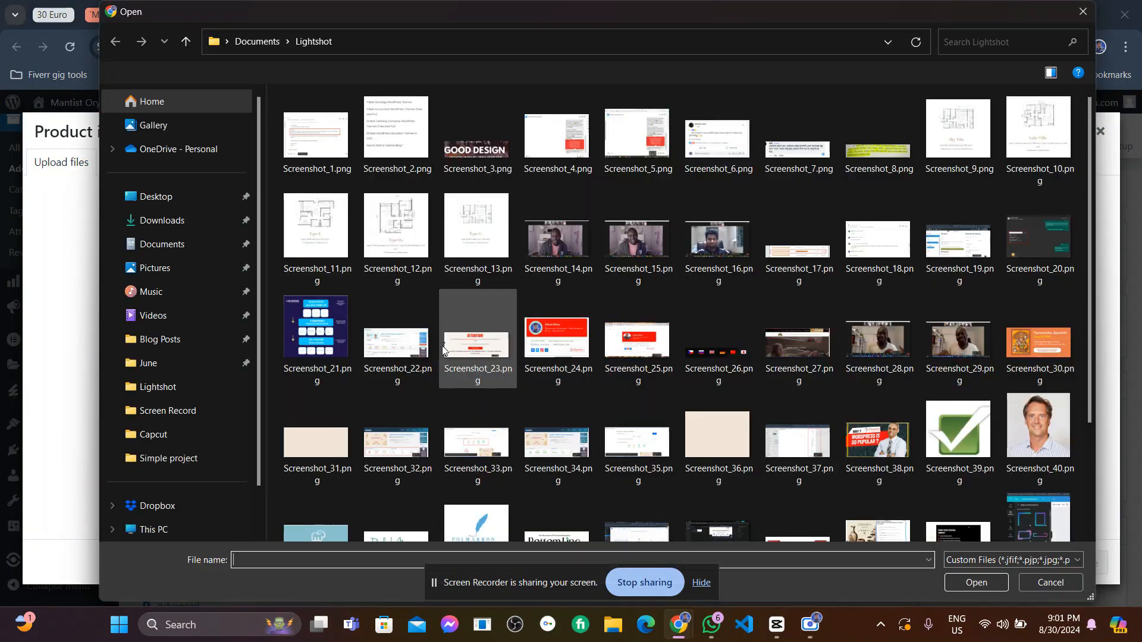
left_click(184, 222)
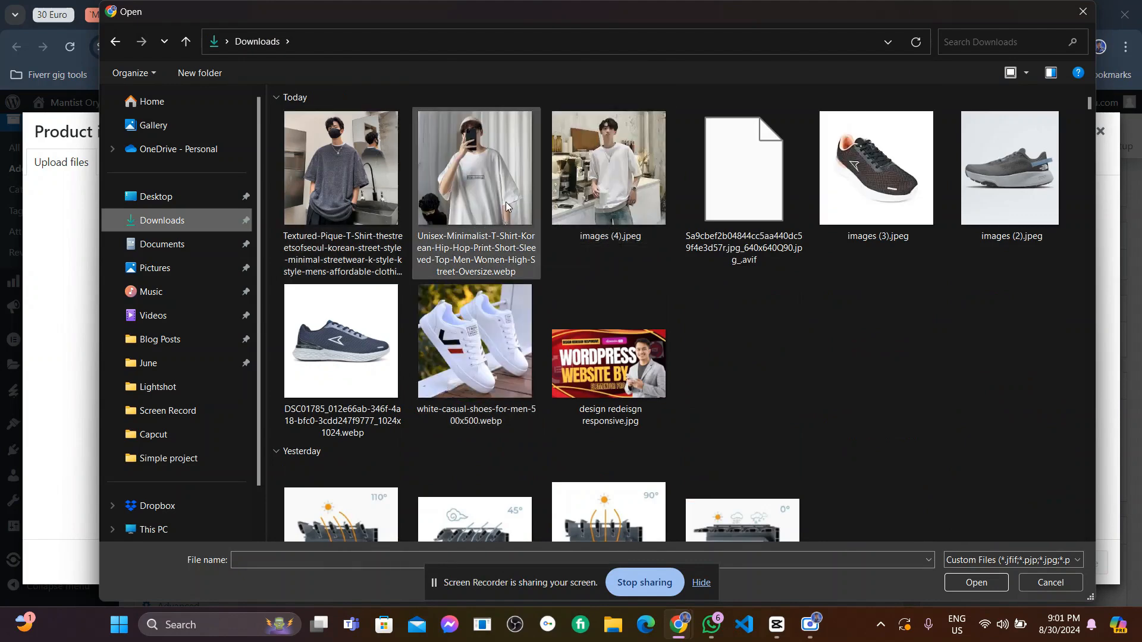
left_click(350, 196)
left_click(954, 583)
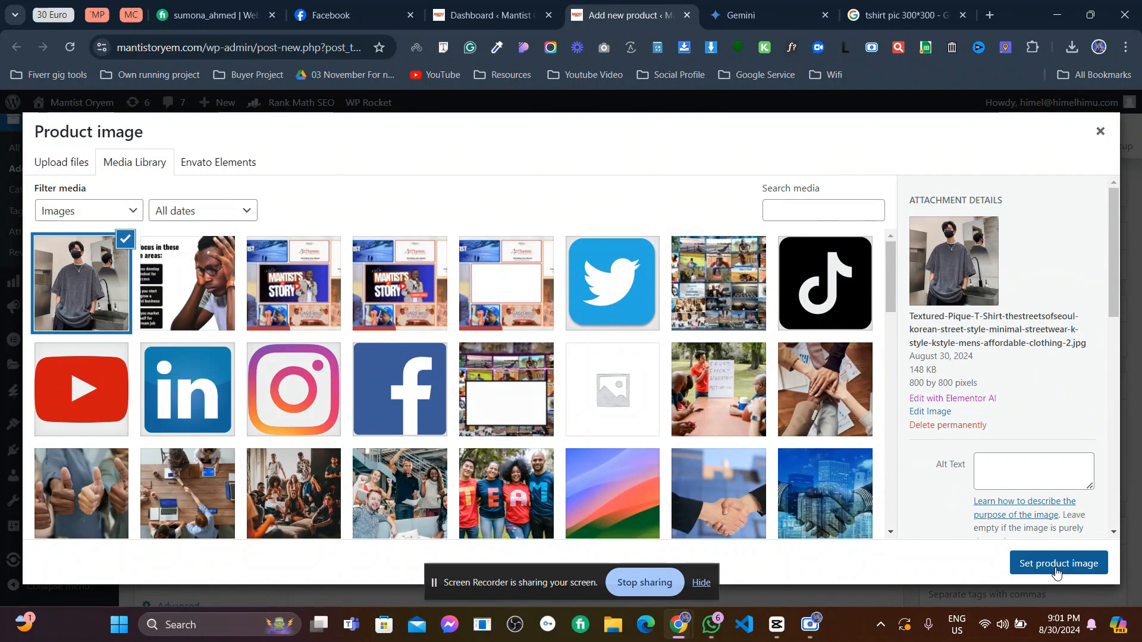
left_click(1056, 573)
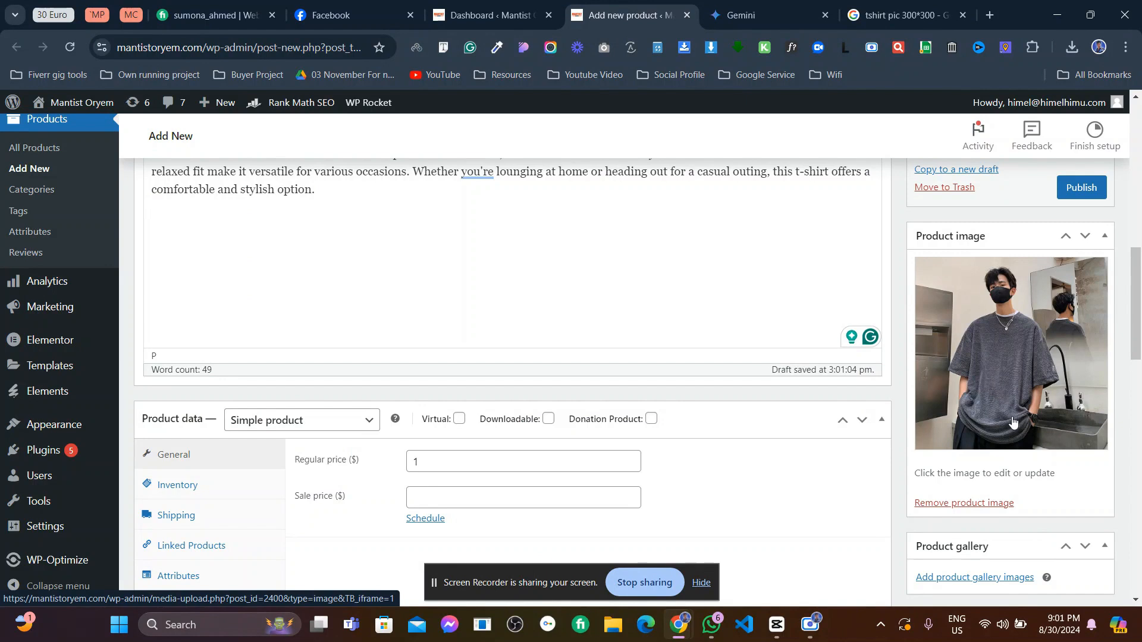
scroll(1012, 420, "down", 2)
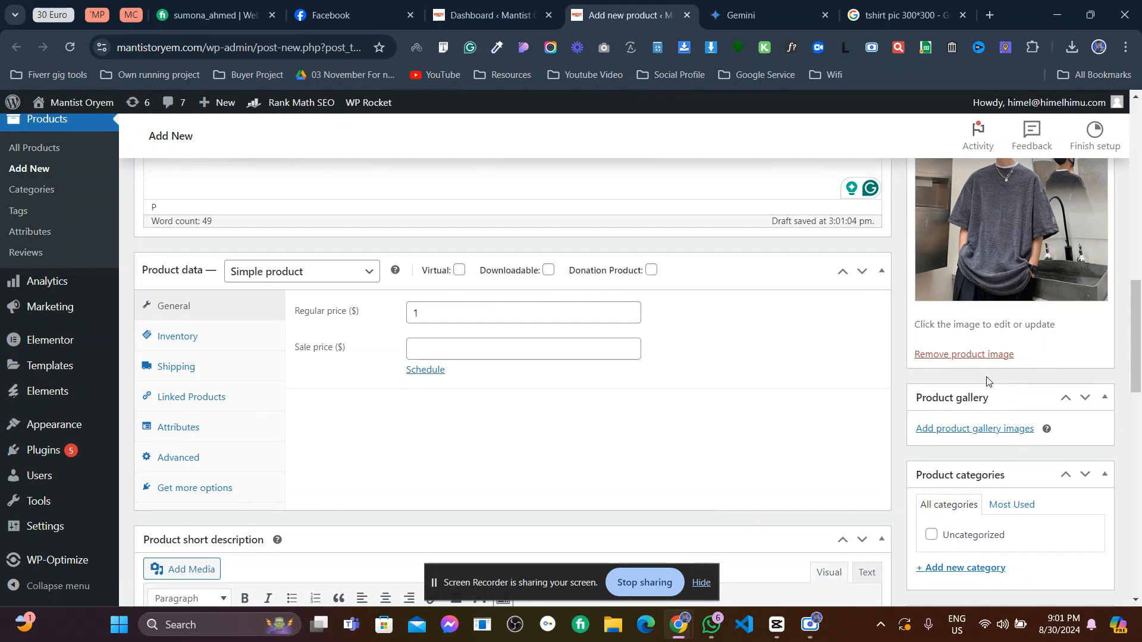
- Upload the white Unisex T-shirt photo and images (4).jpeg into the product gallery
left_click(1004, 434)
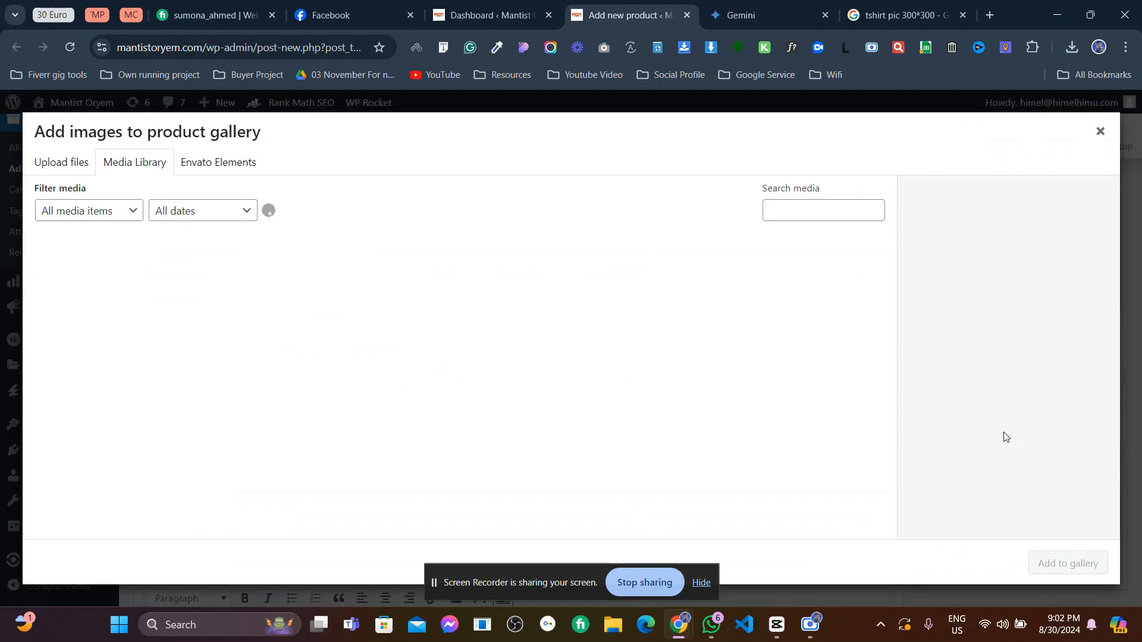
left_click(88, 165)
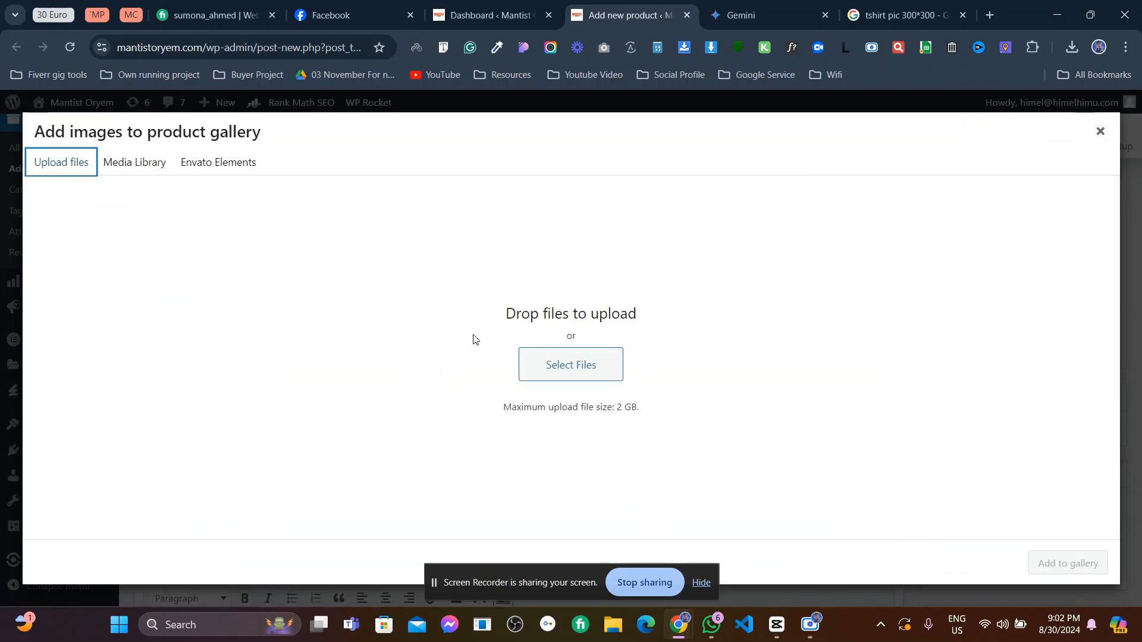
left_click(538, 356)
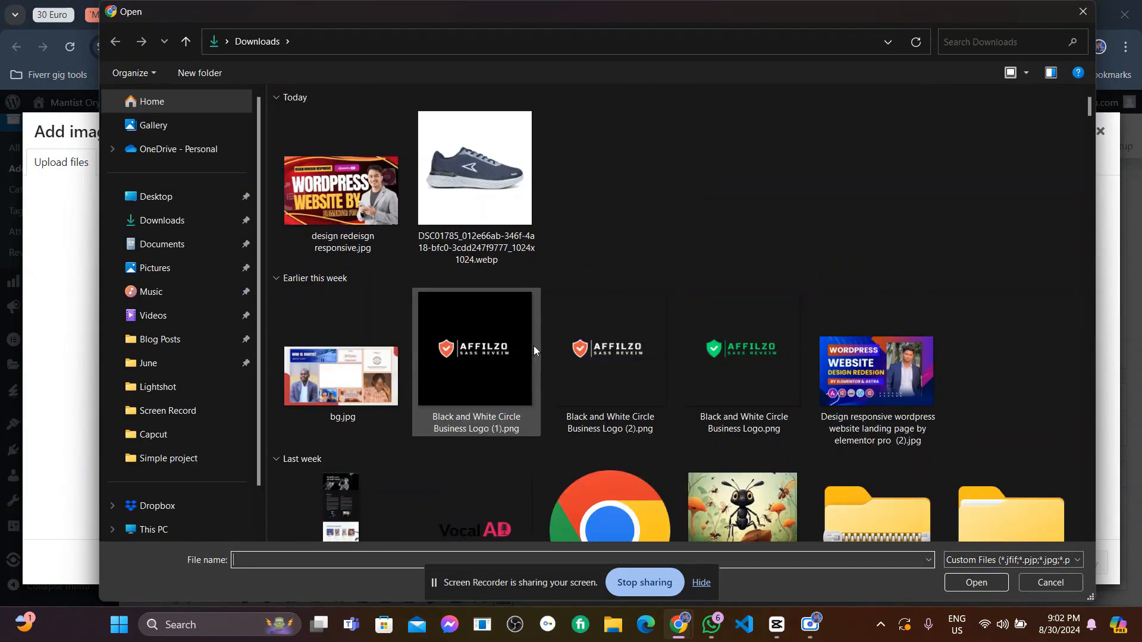
left_click(498, 173)
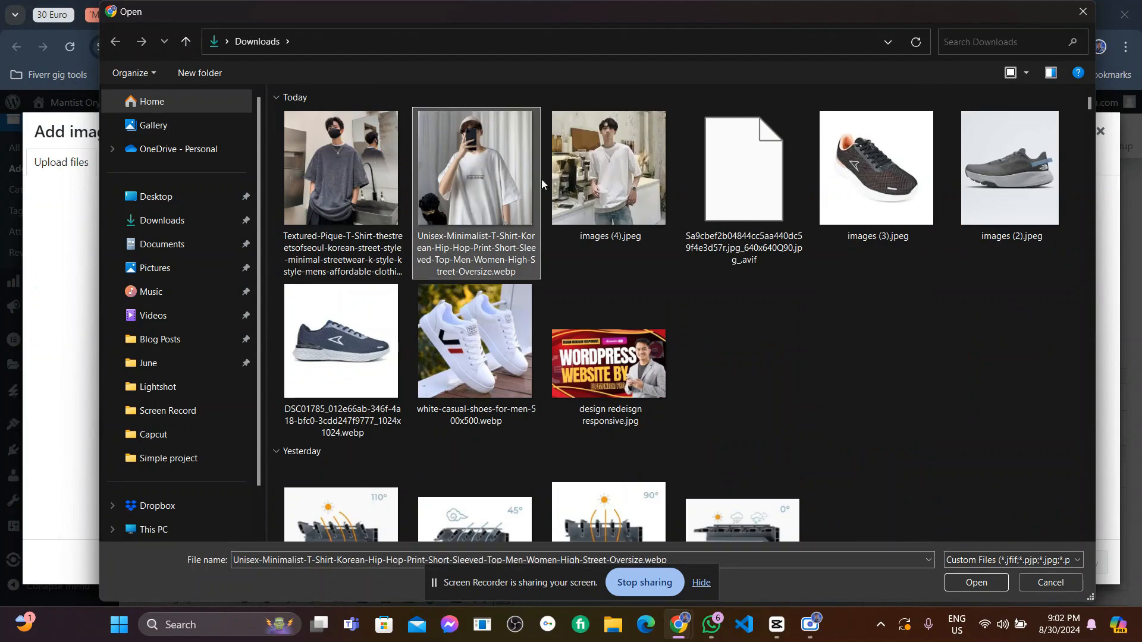
left_click(599, 177, "ctrl")
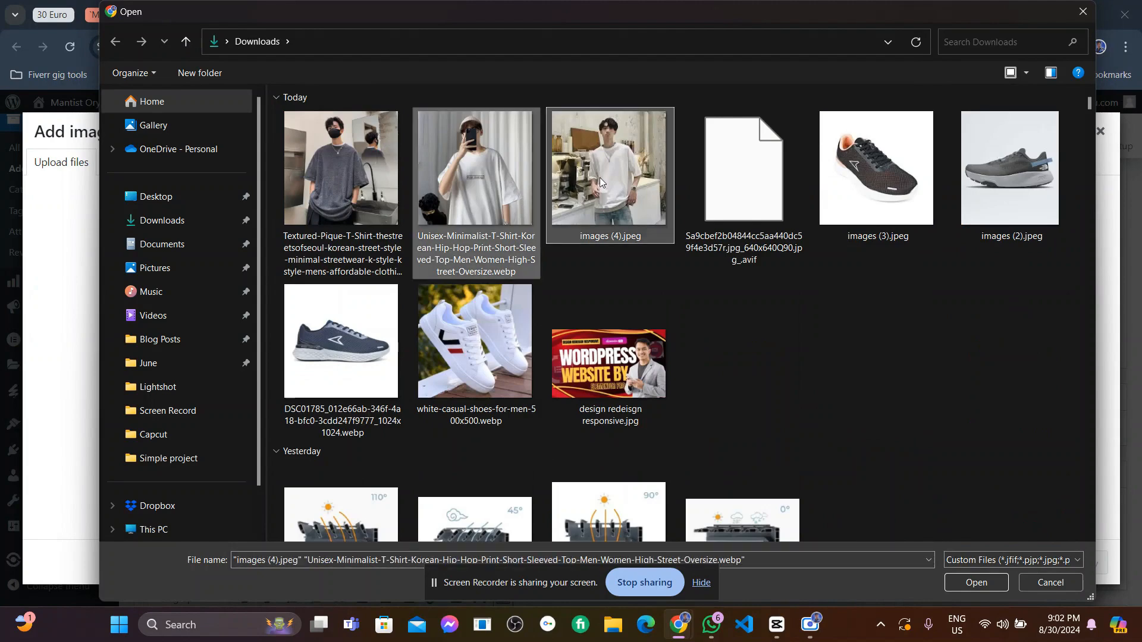
left_click(968, 584)
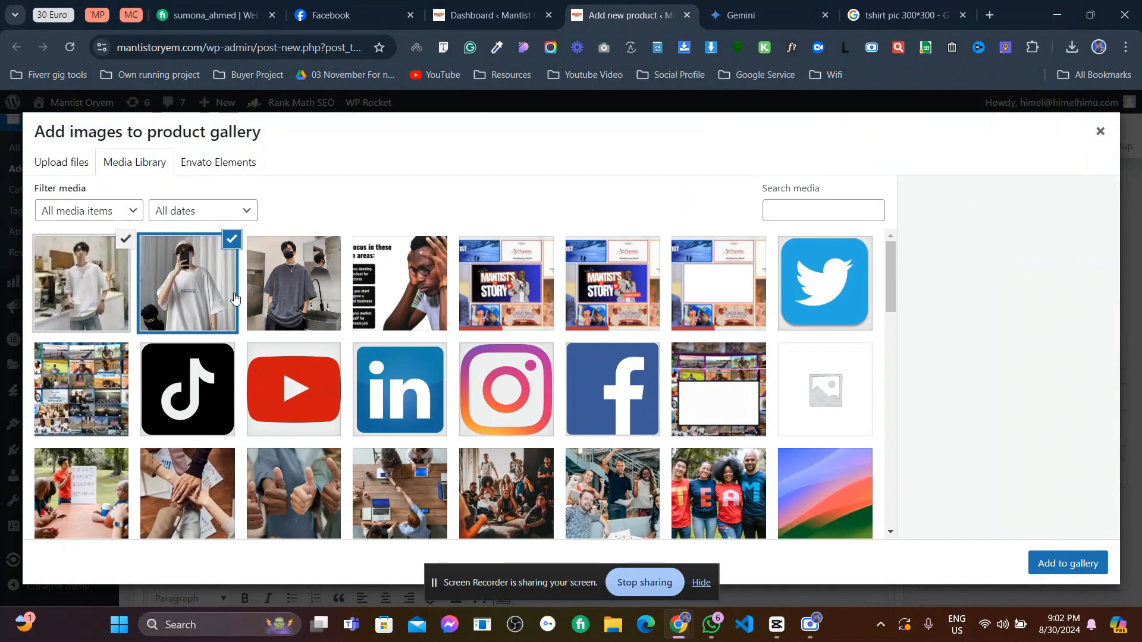
left_click(1045, 569)
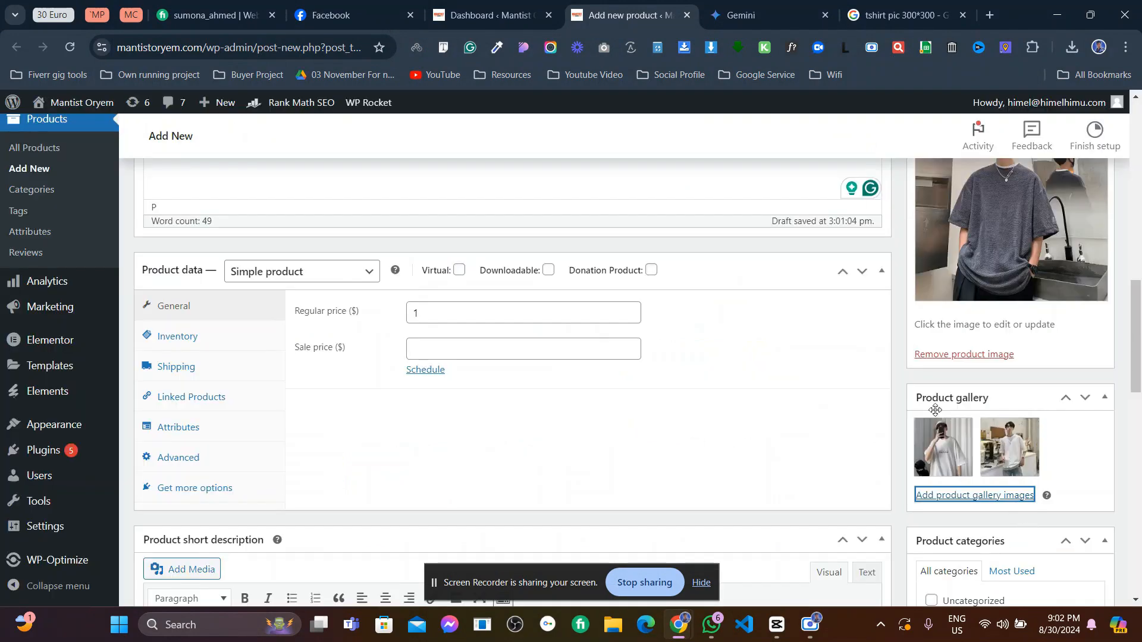
scroll(968, 365, "up", 2)
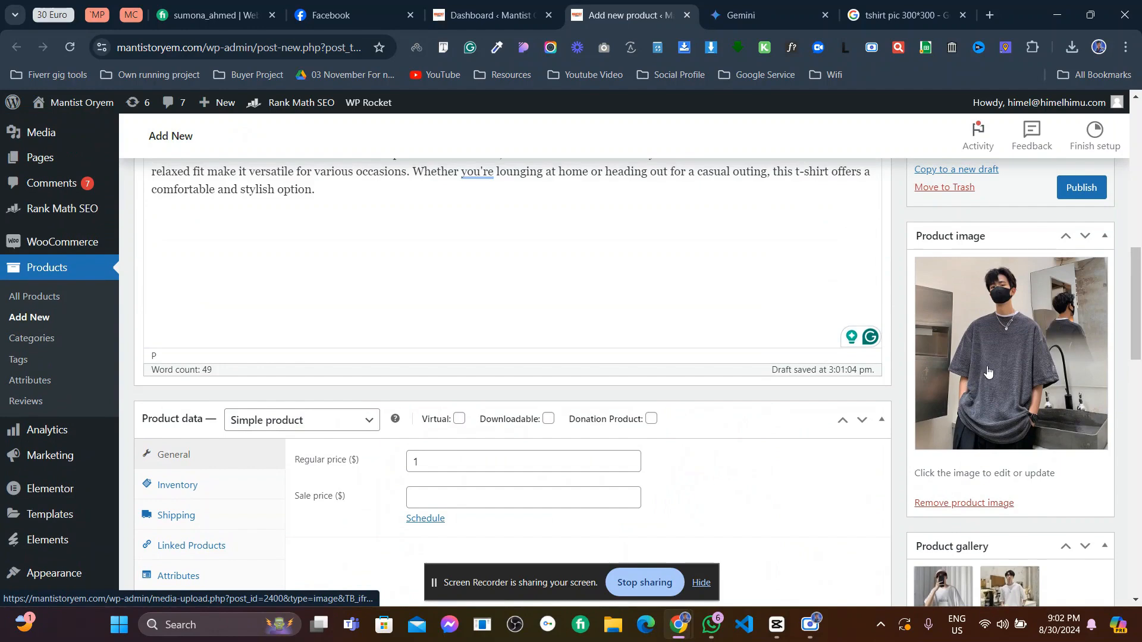
scroll(990, 370, "down", 4)
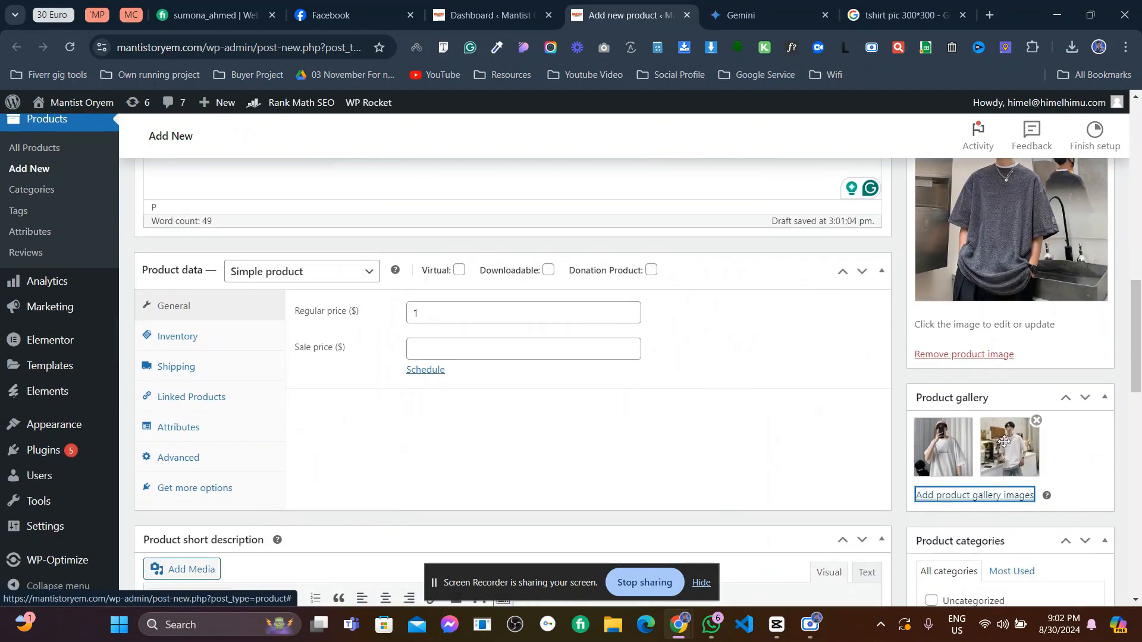
scroll(1011, 461, "down", 1)
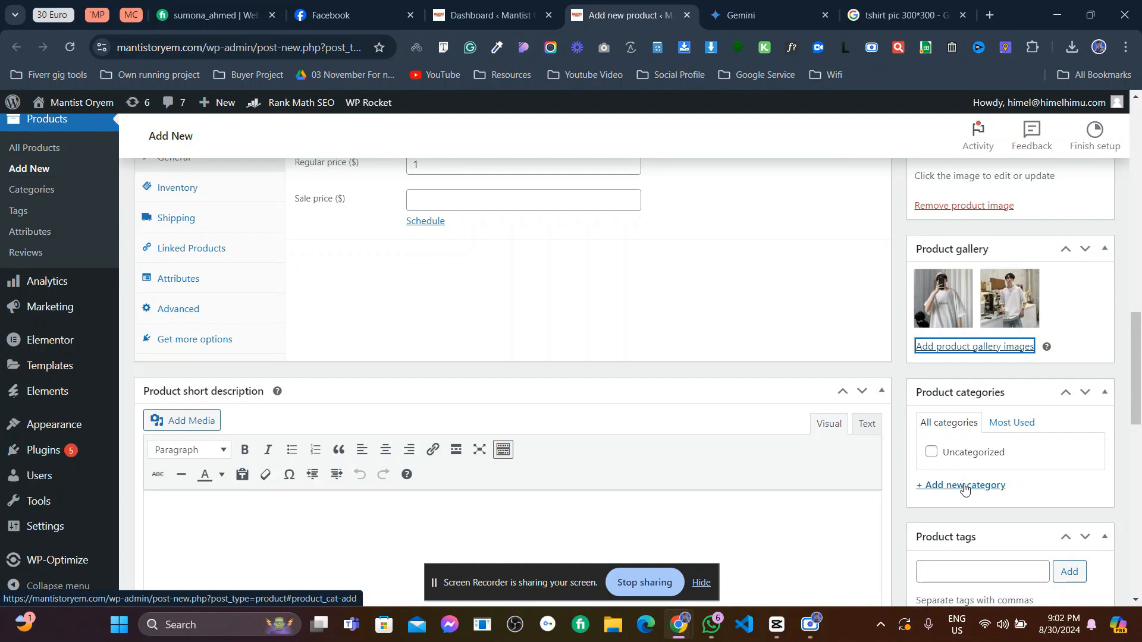
- Start a new category named Tshirt and correct its spelling to T-shirt
left_click(964, 486)
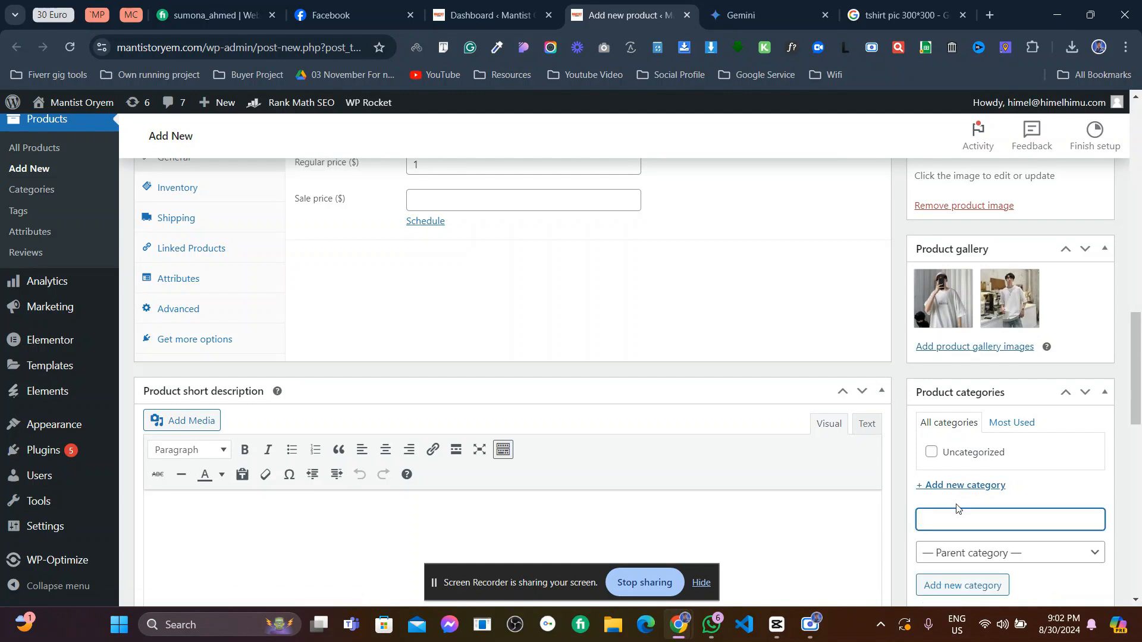
type("Tshirt")
right_click(954, 506)
right_click(934, 520)
left_click(950, 522)
right_click(938, 520)
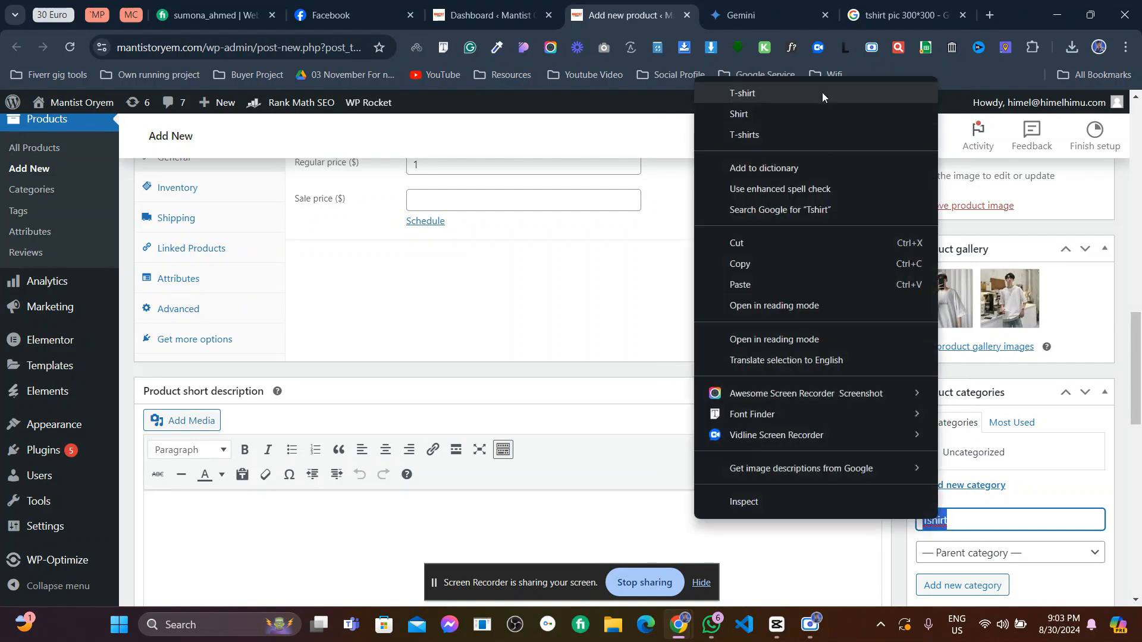
left_click(822, 91)
- Create the T-shirt category with no parent category
scroll(987, 494, "down", 1)
left_click(997, 486)
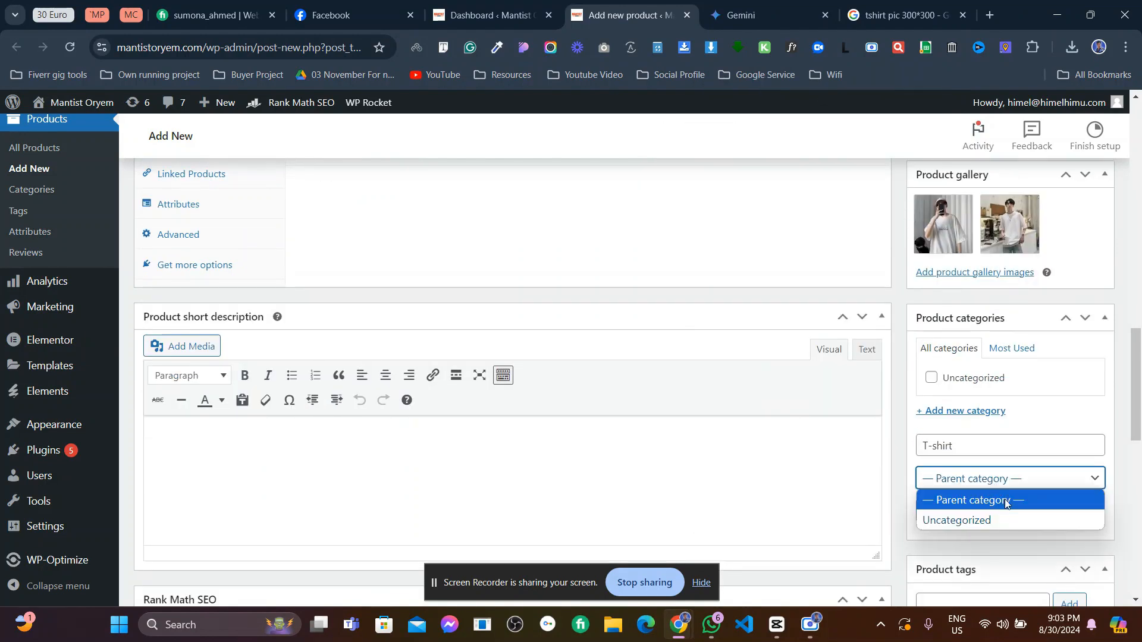
left_click(1002, 484)
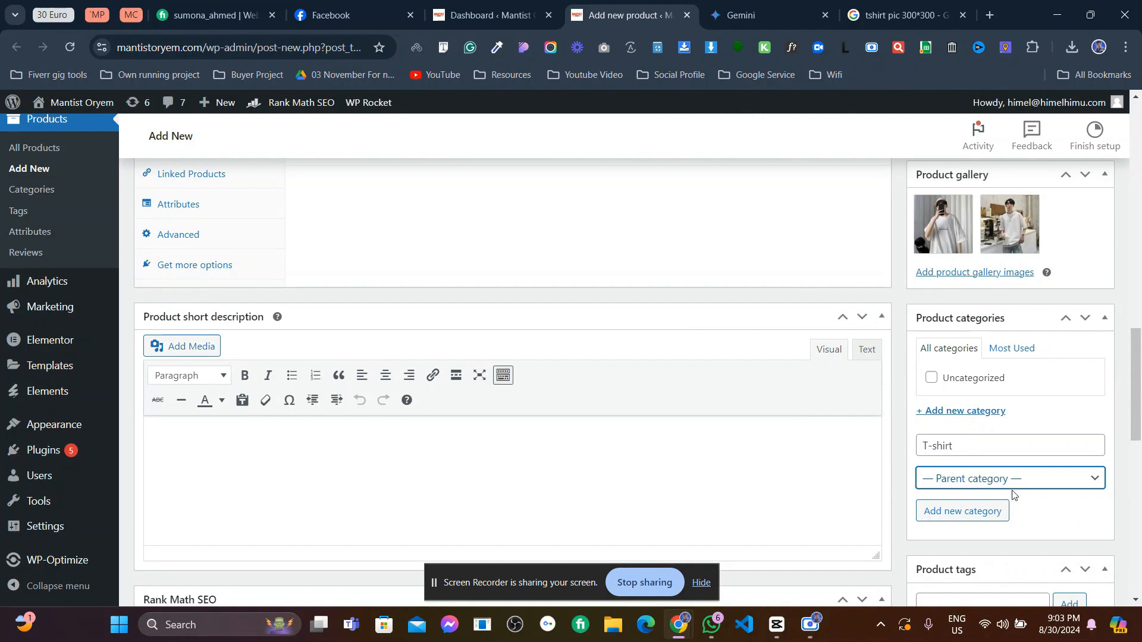
left_click(959, 445)
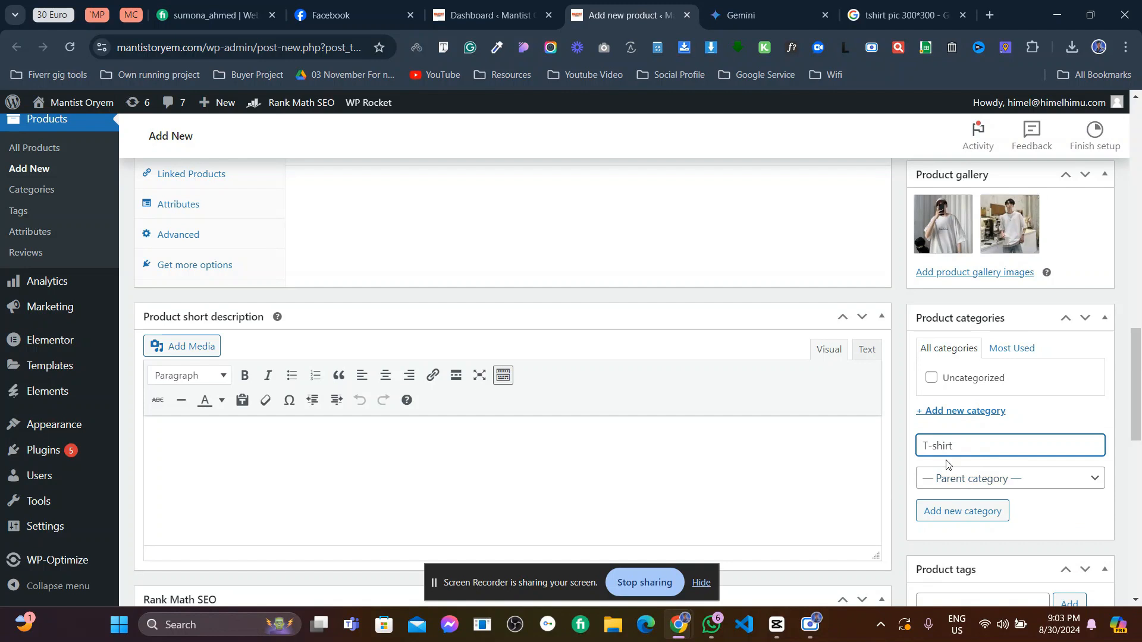
left_click(953, 516)
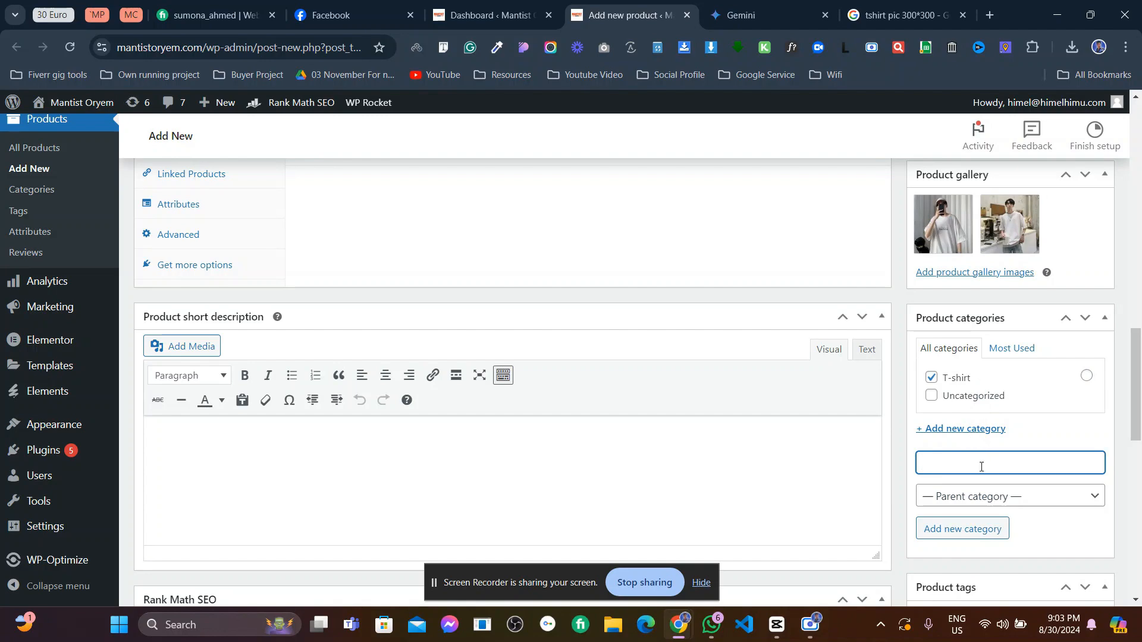
scroll(980, 467, "down", 9)
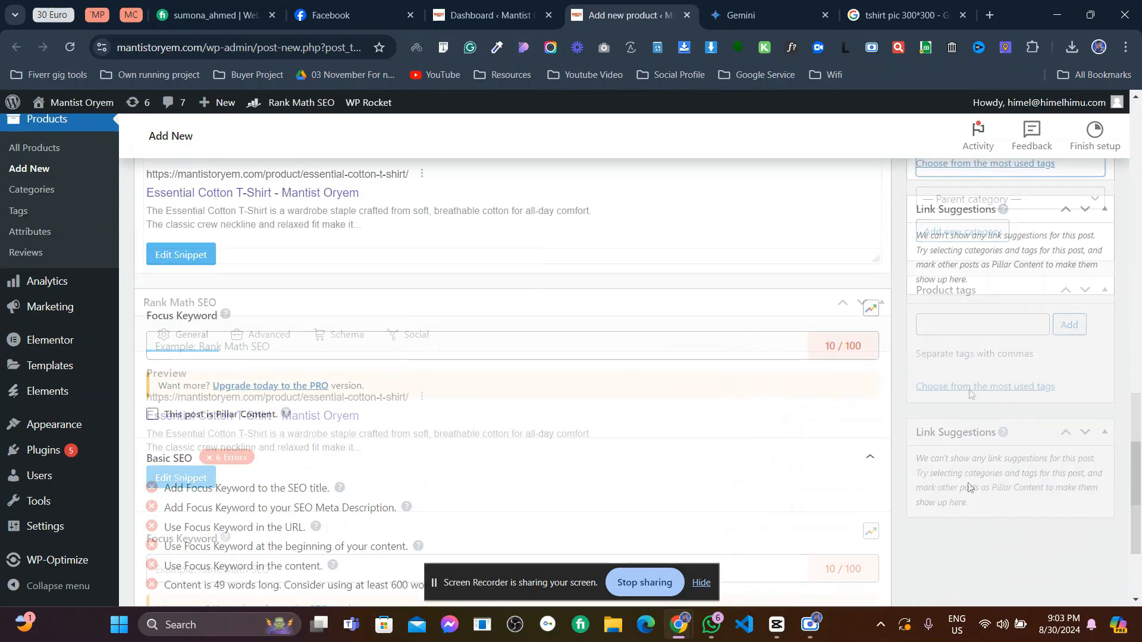
scroll(968, 484, "up", 3)
left_click(967, 253)
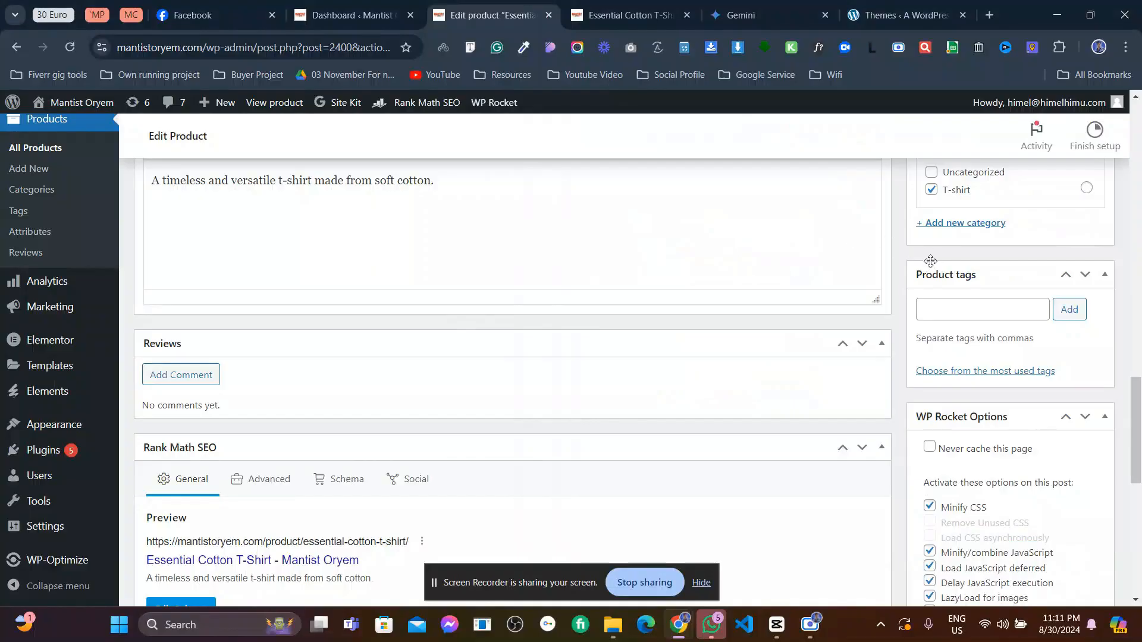
scroll(978, 378, "down", 3)
scroll(978, 440, "down", 4)
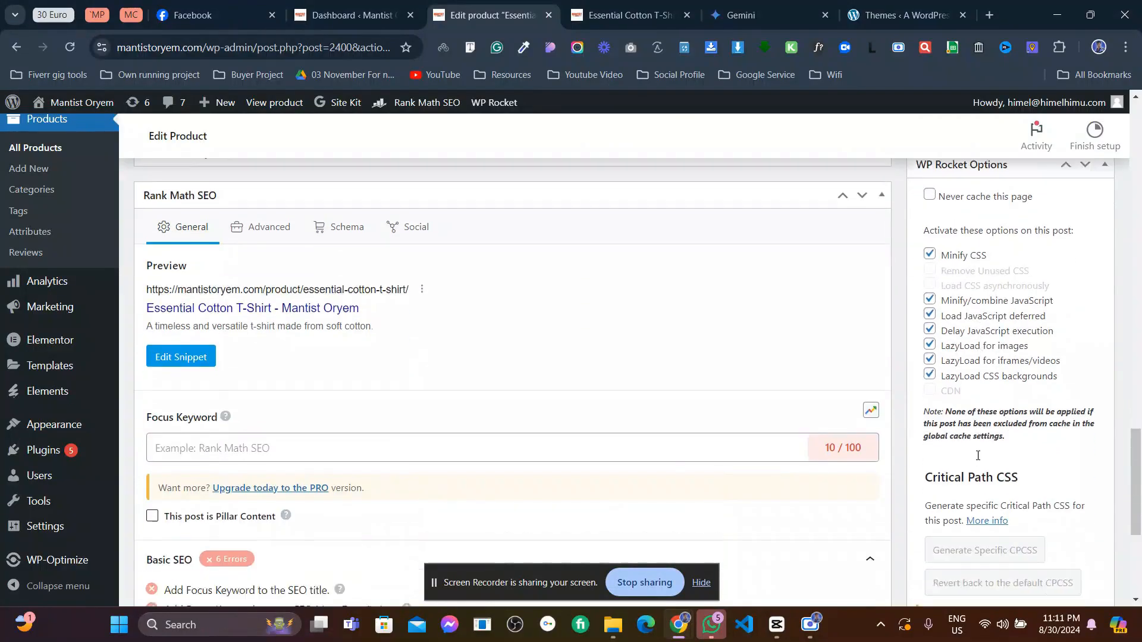
scroll(979, 460, "up", 10)
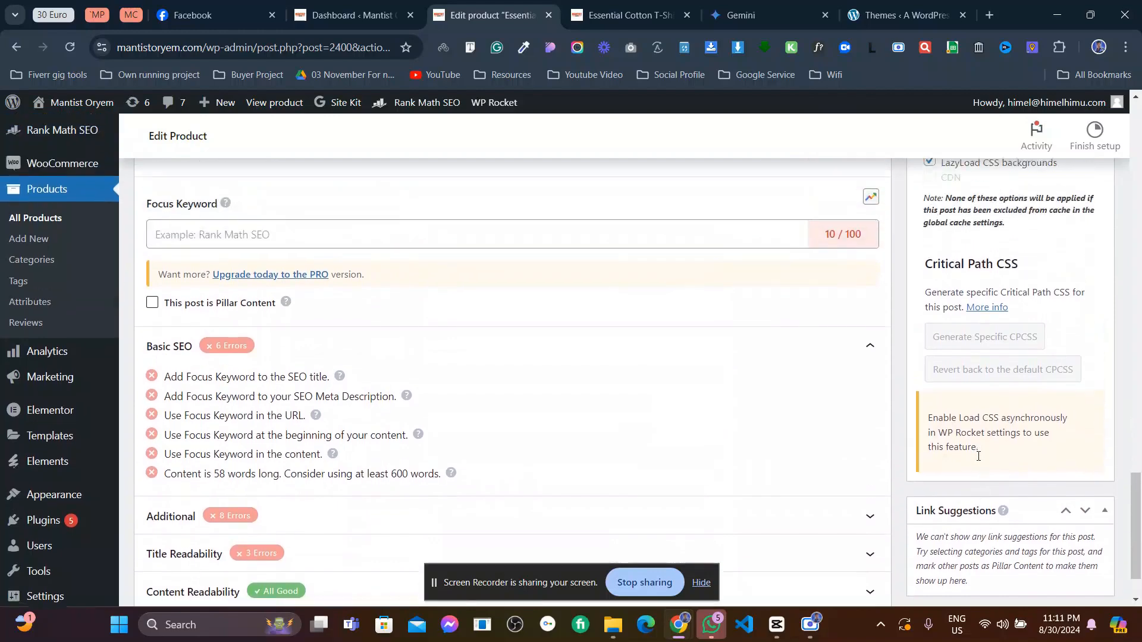
scroll(299, 295, "up", 3)
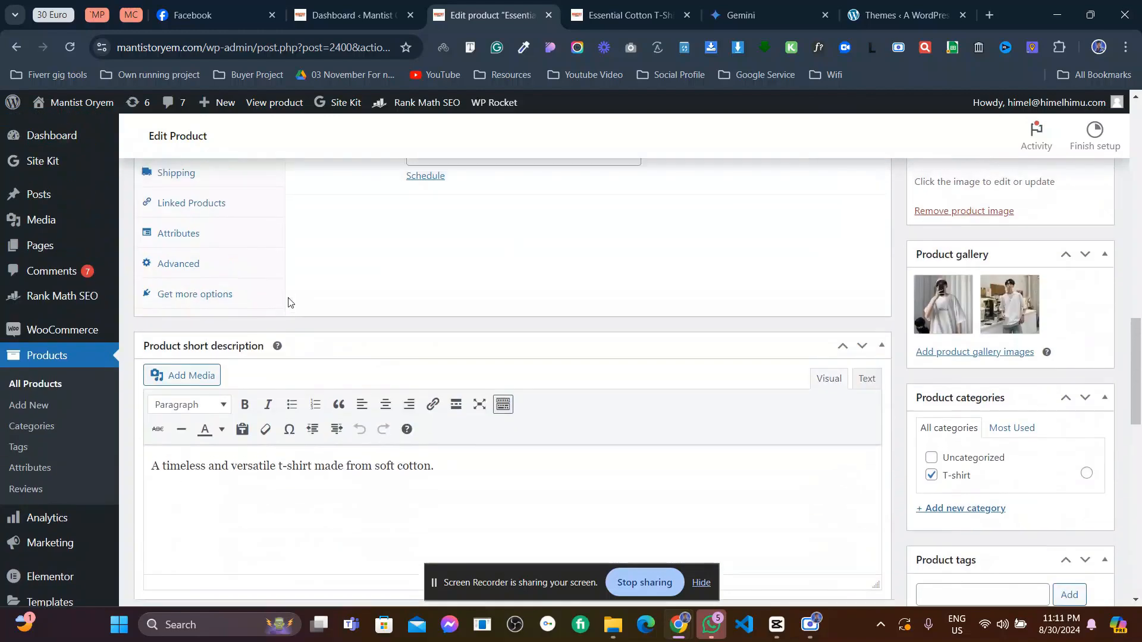
scroll(292, 299, "up", 3)
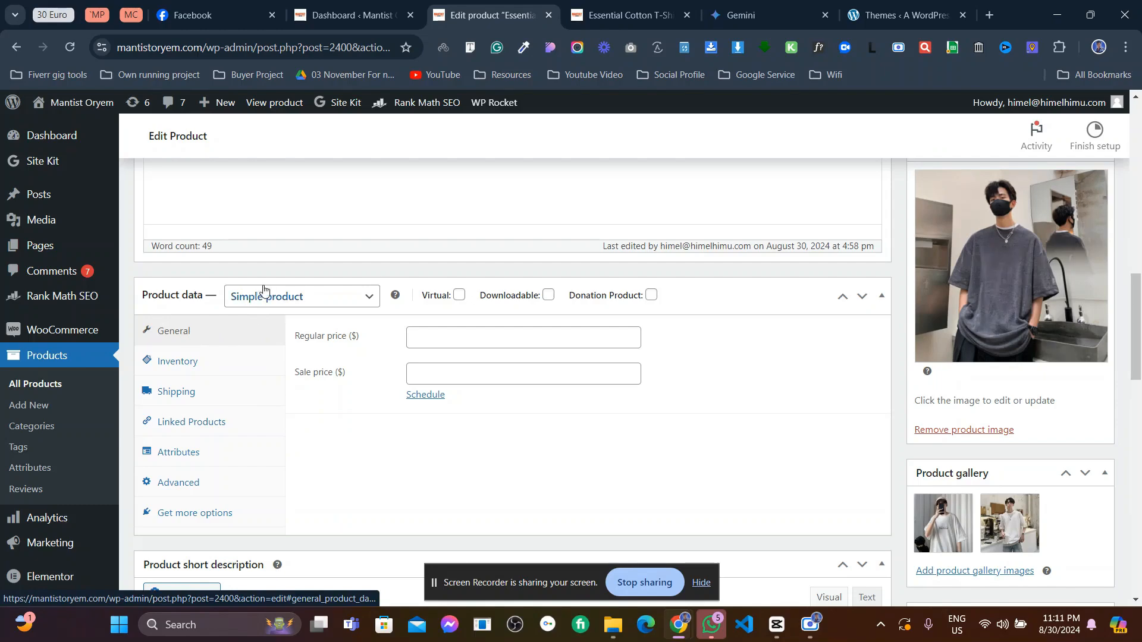
- Keep Simple product type with regular price 120 and sale price 100, then view Inventory
left_click(300, 298)
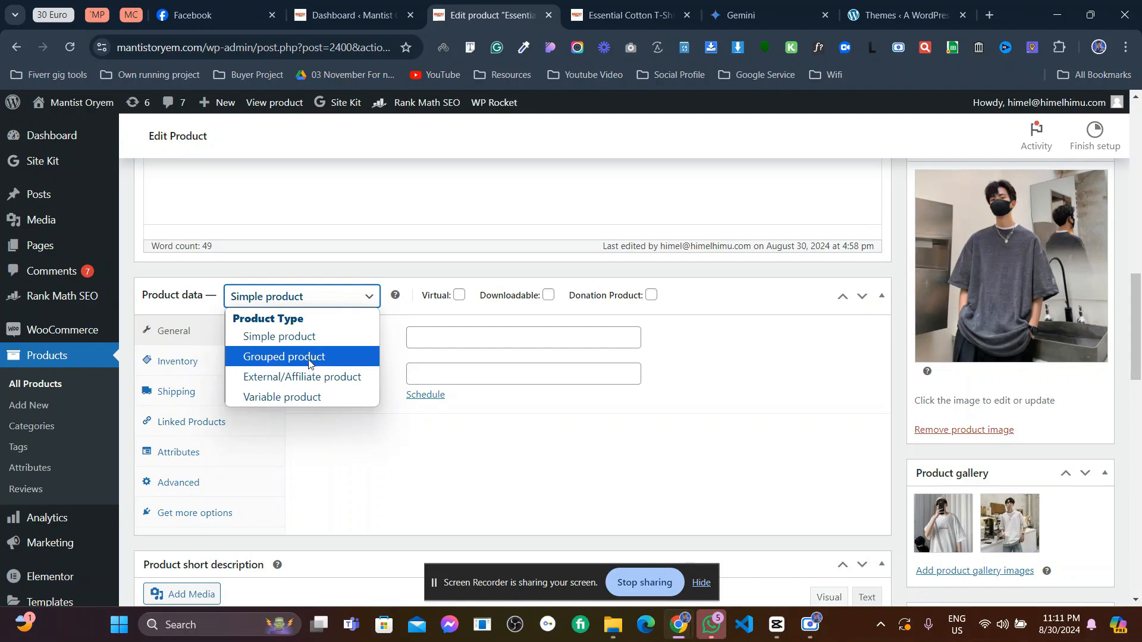
left_click(303, 343)
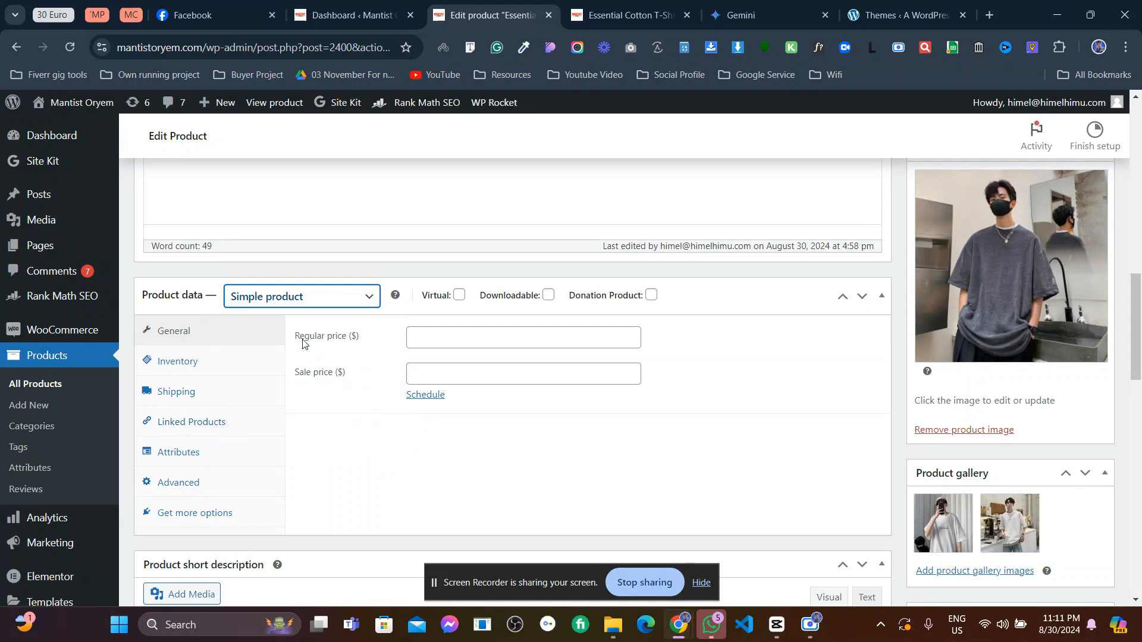
left_click(428, 339)
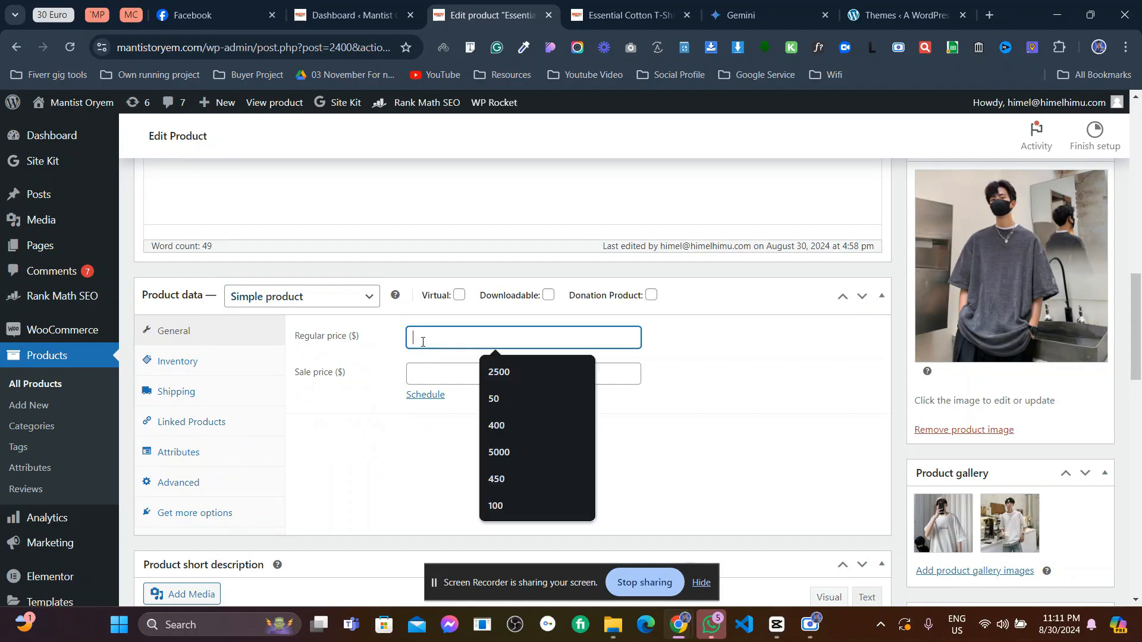
left_click(423, 374)
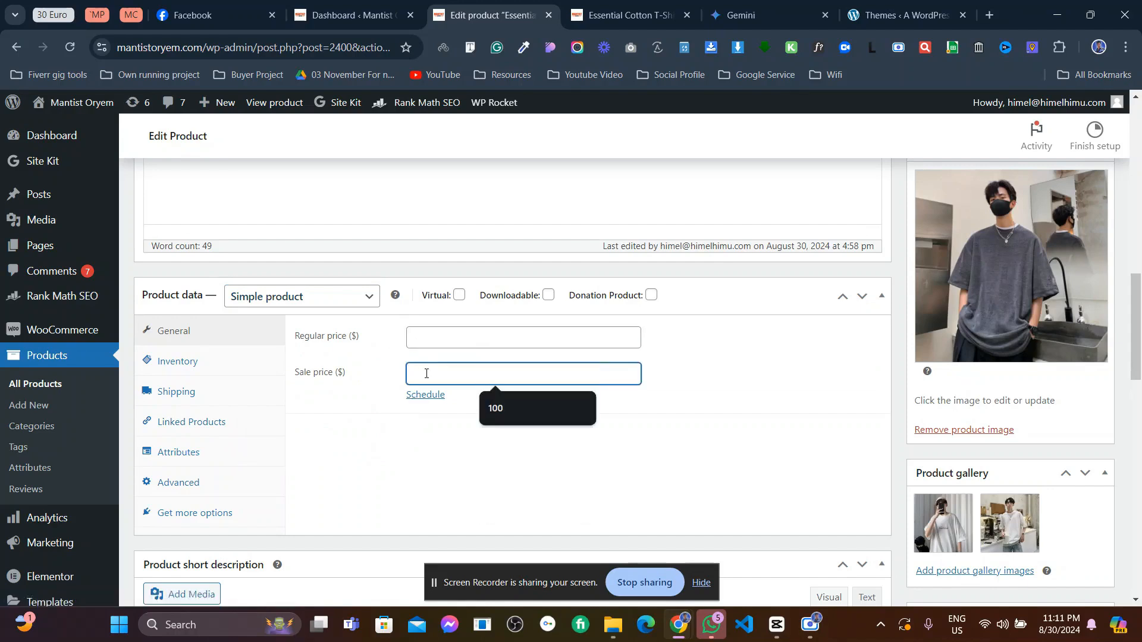
left_click(431, 337)
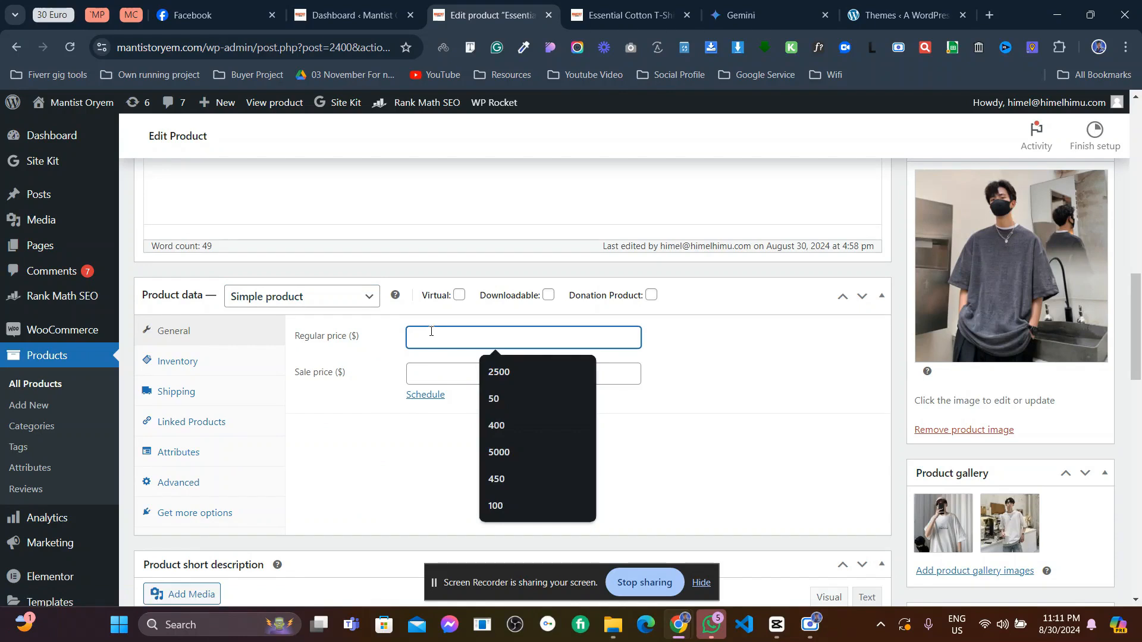
type("120")
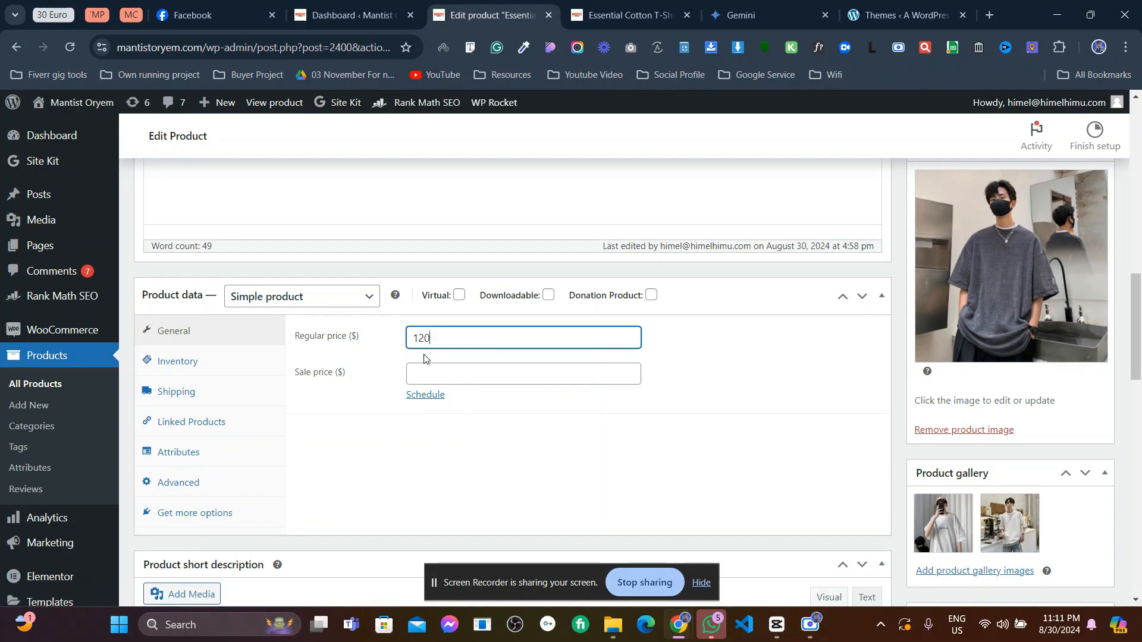
left_click(423, 369)
type("100")
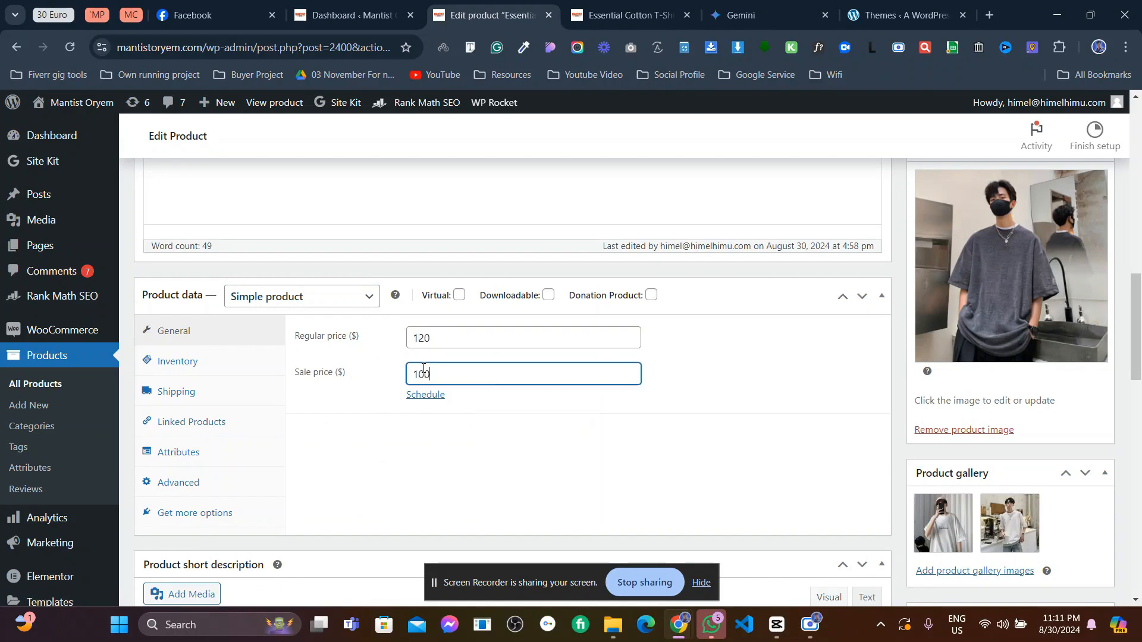
left_click(355, 411)
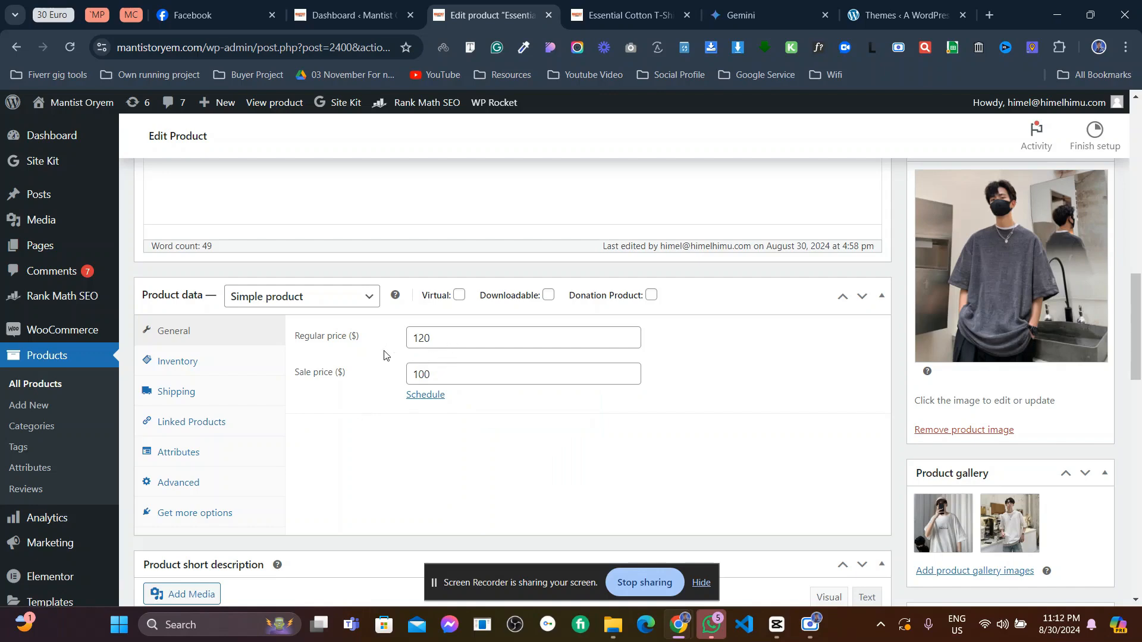
left_click(184, 367)
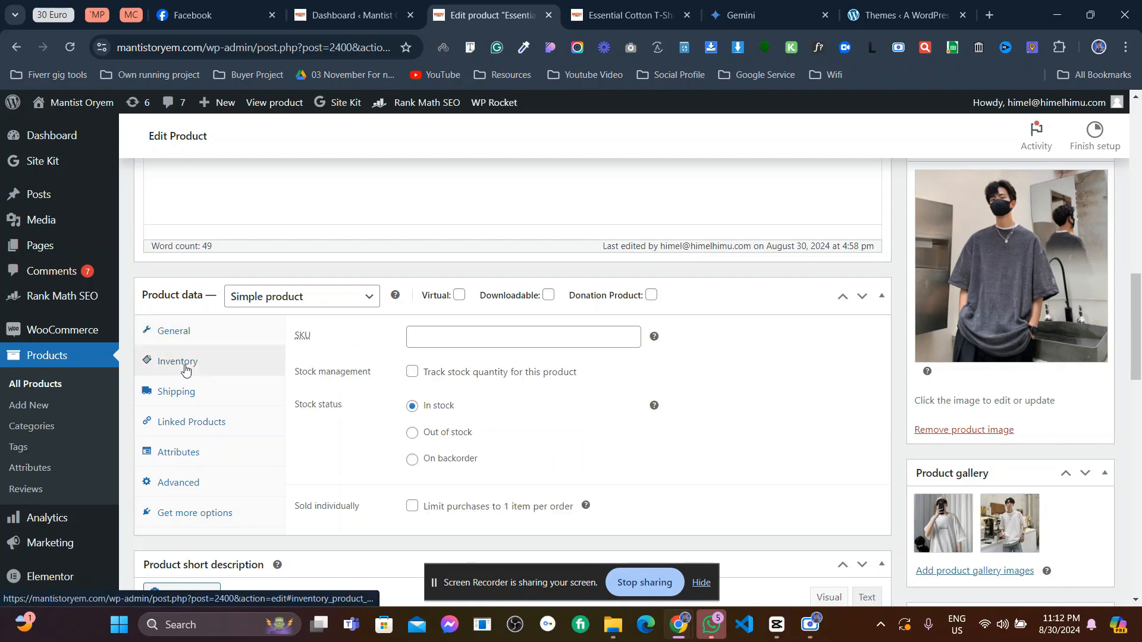
- Leave stock quantity tracking off after toggling it, then show the Shipping settings
left_click(427, 341)
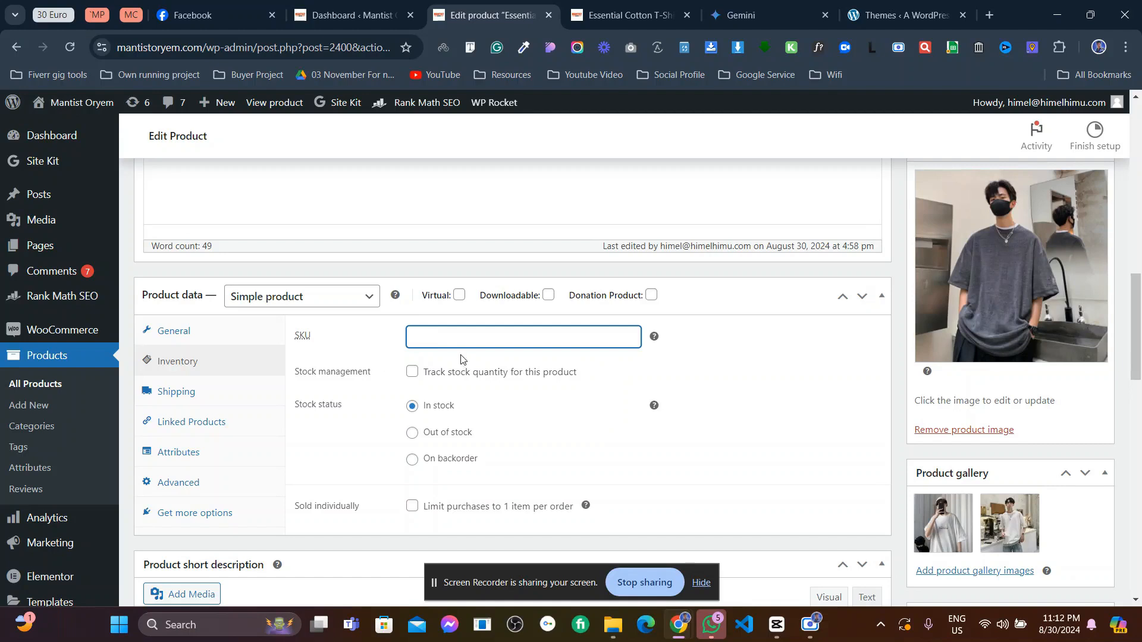
left_click(412, 372)
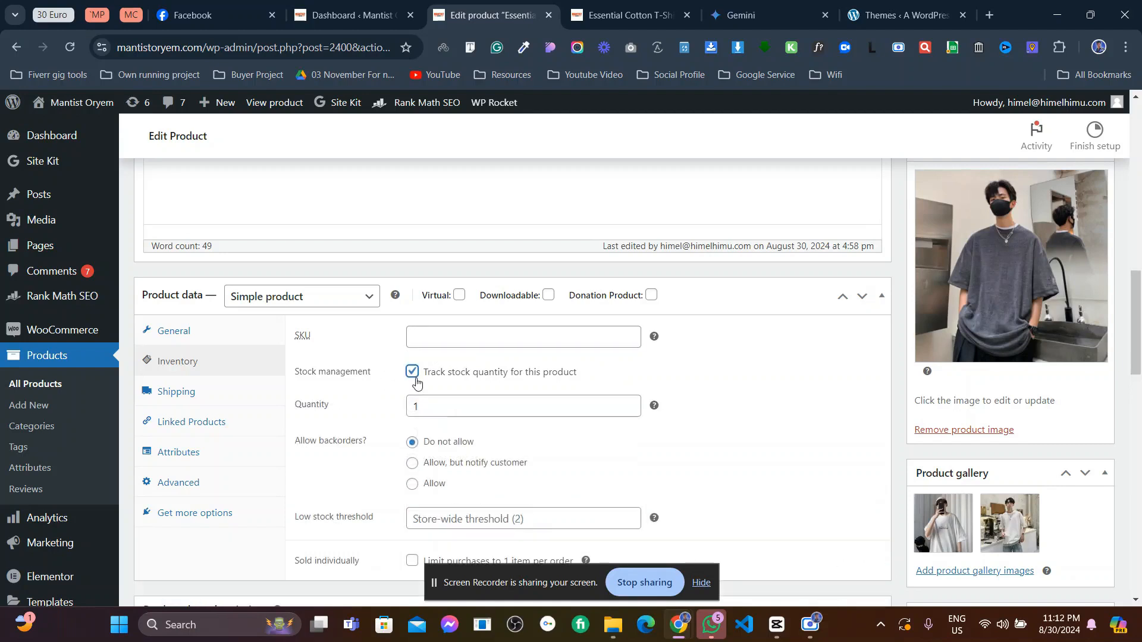
left_click(430, 406)
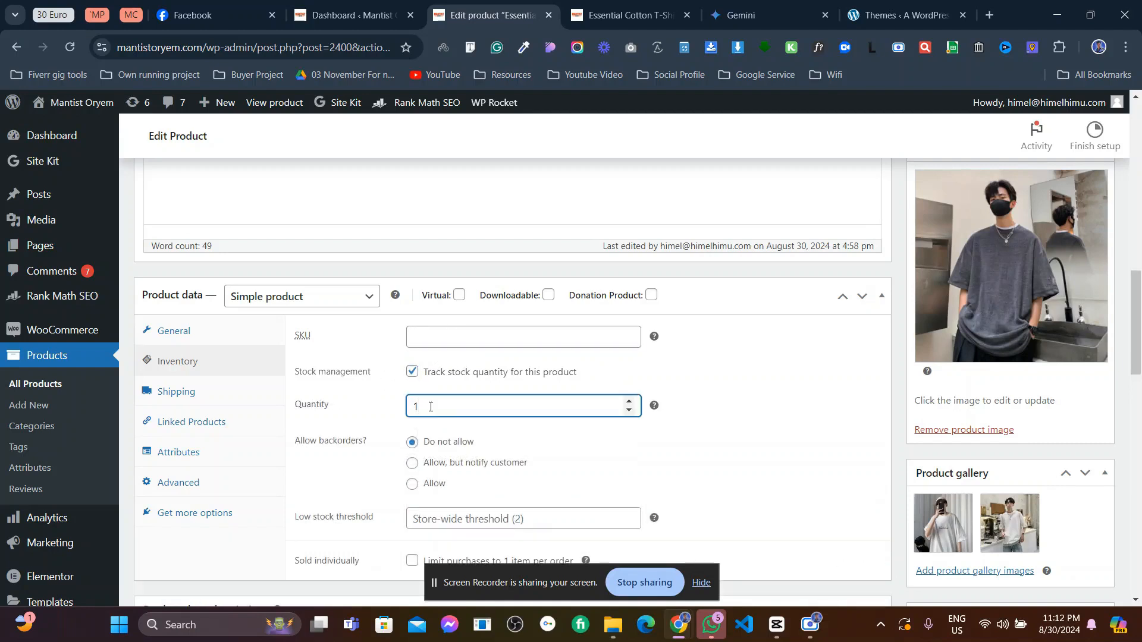
left_click(412, 371)
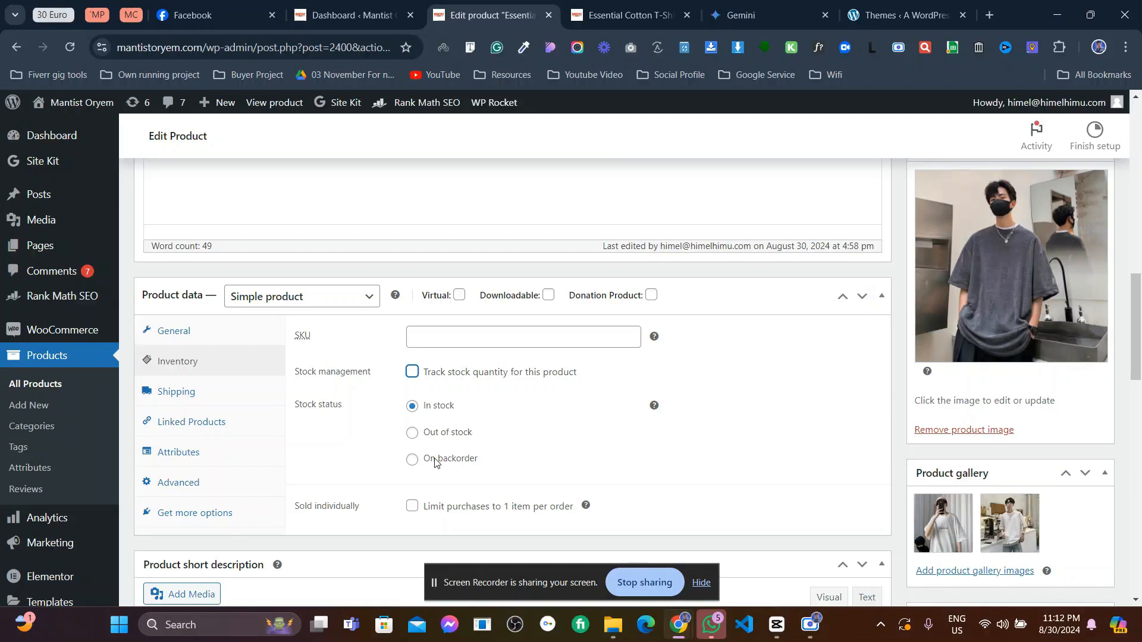
left_click(189, 398)
- Search Upsells for 'pant', find no matches, and move on to Attributes
left_click(415, 338)
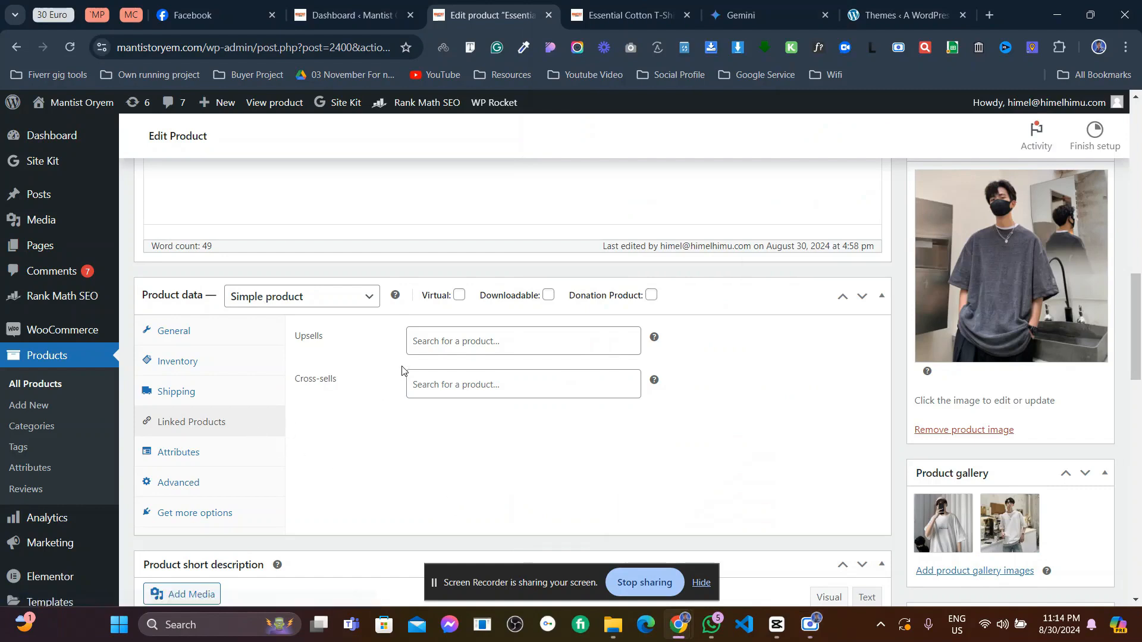
left_click(437, 351)
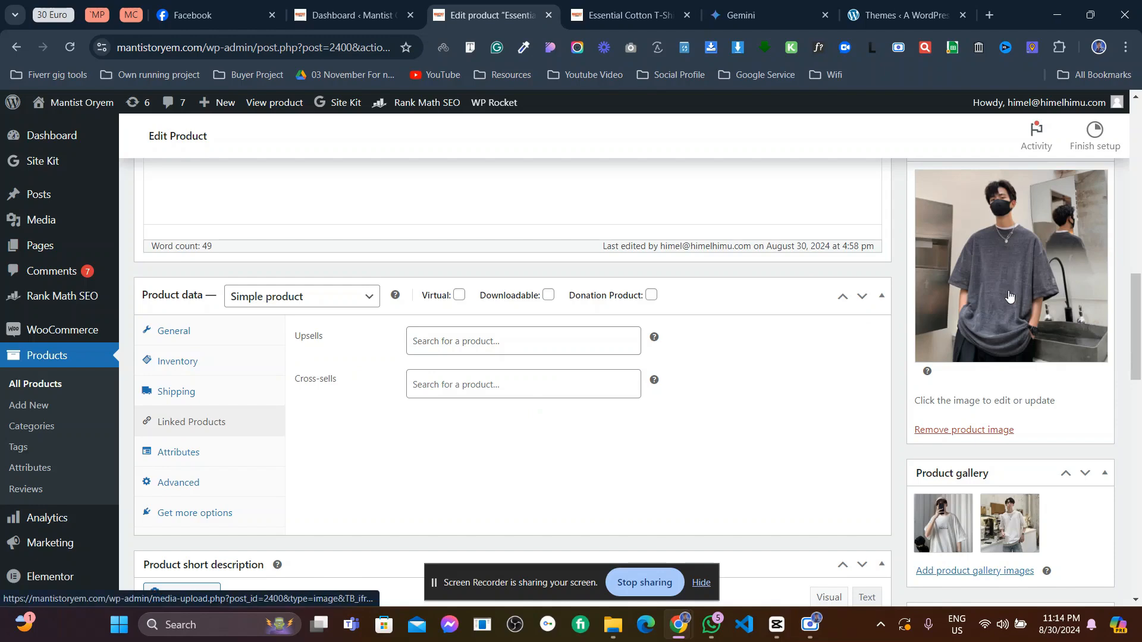
left_click(516, 340)
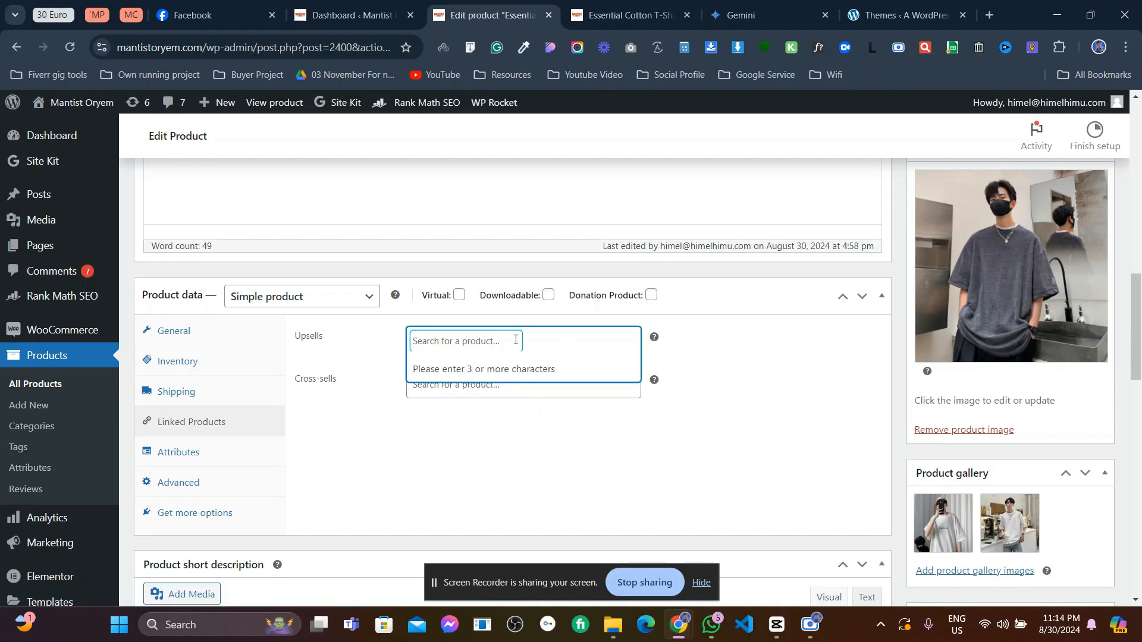
type("pant")
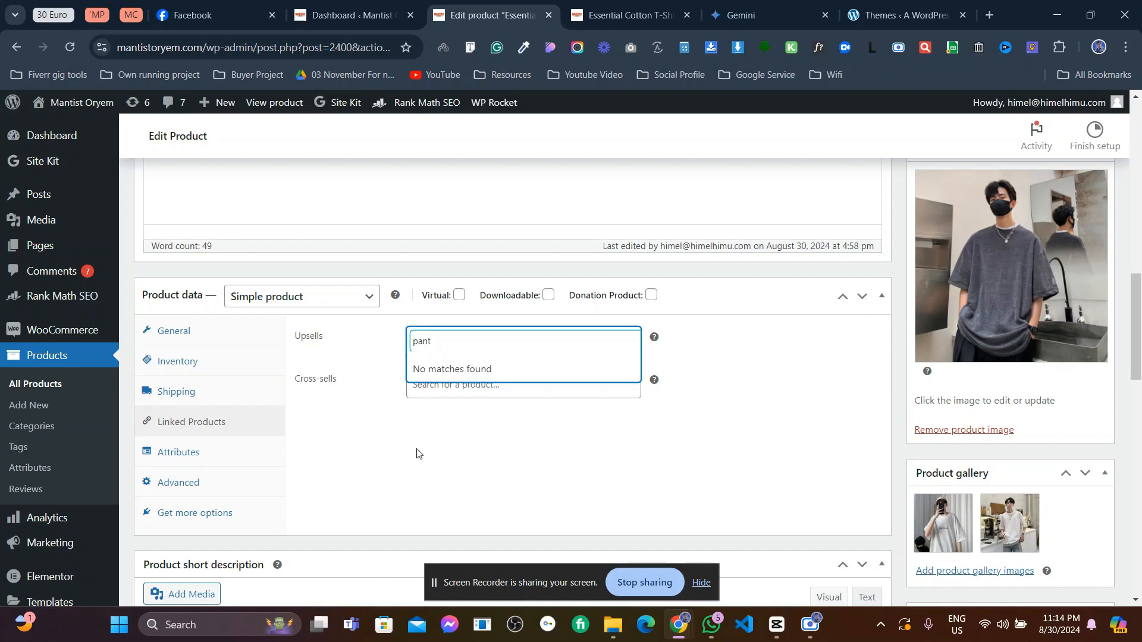
left_click(200, 462)
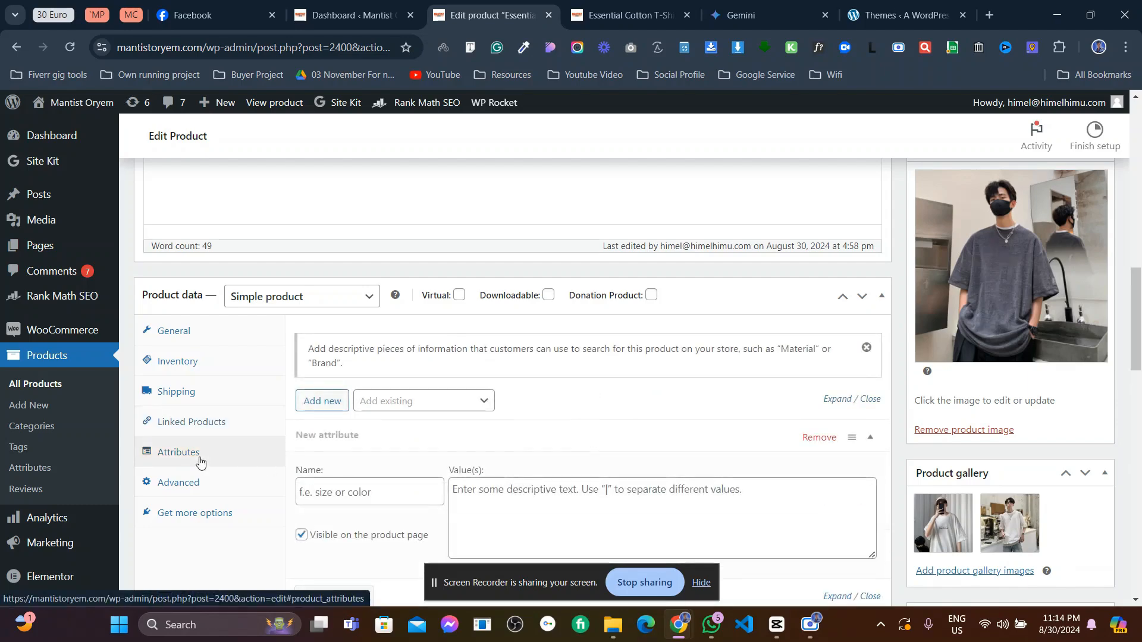
- Check the Advanced purchase note and menu order, then show the Get more options extensions
scroll(375, 438, "down", 3)
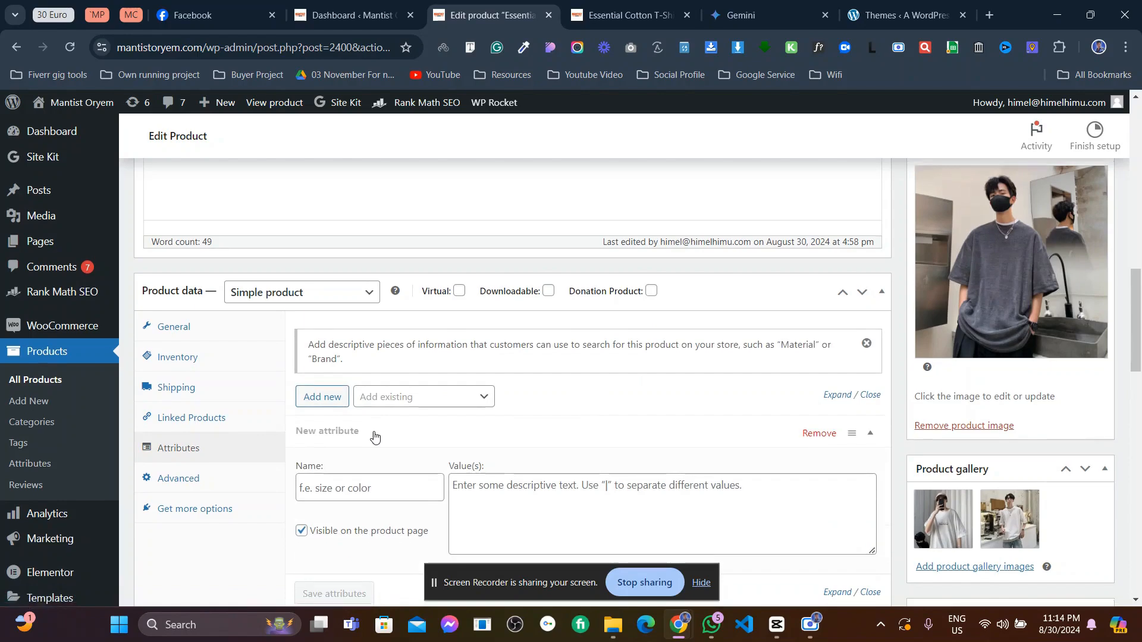
left_click(199, 338)
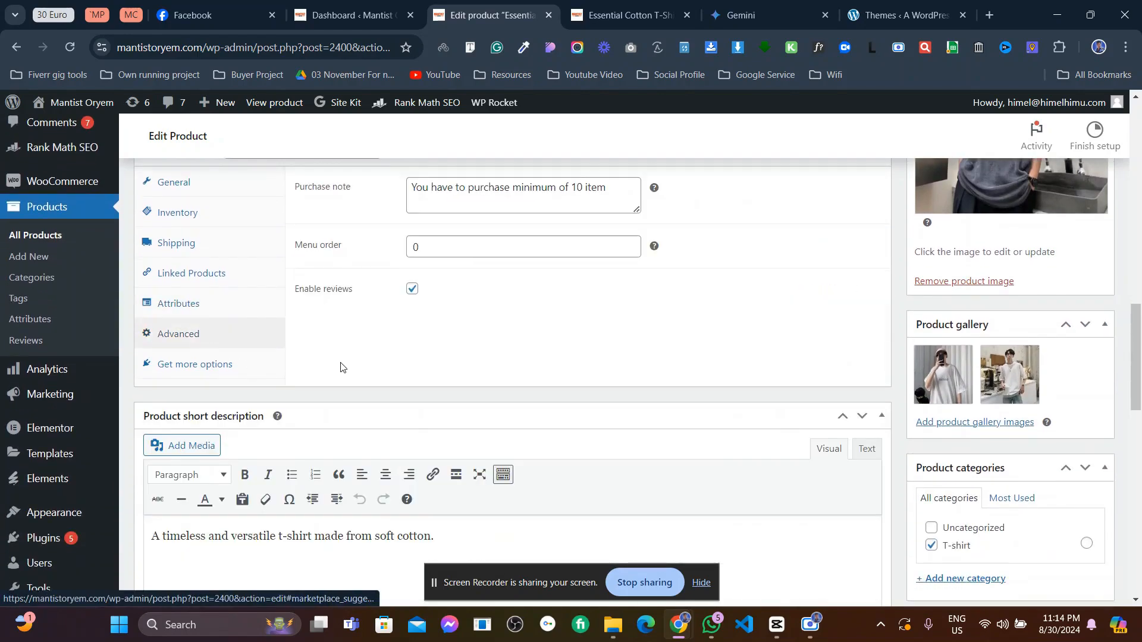
scroll(341, 366, "up", 3)
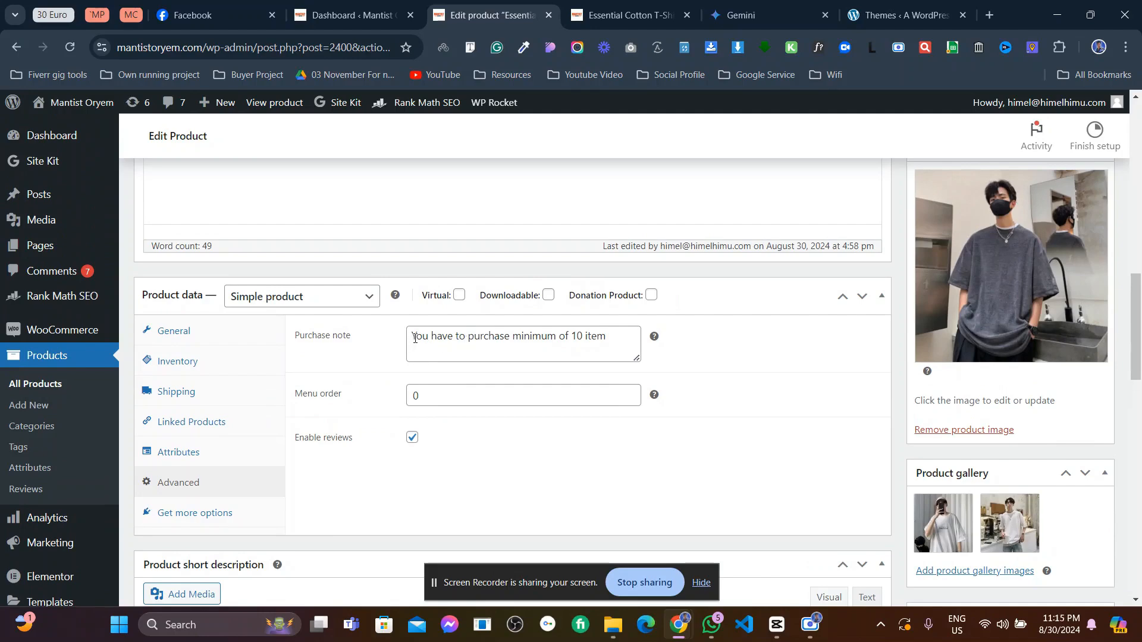
left_click(609, 338)
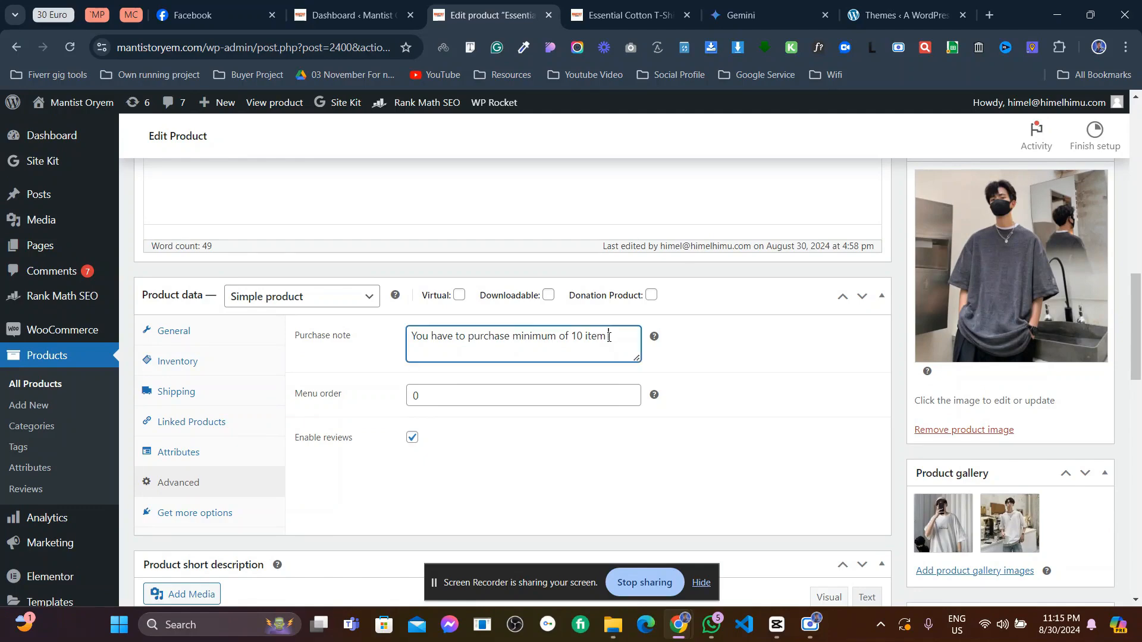
left_click(434, 395)
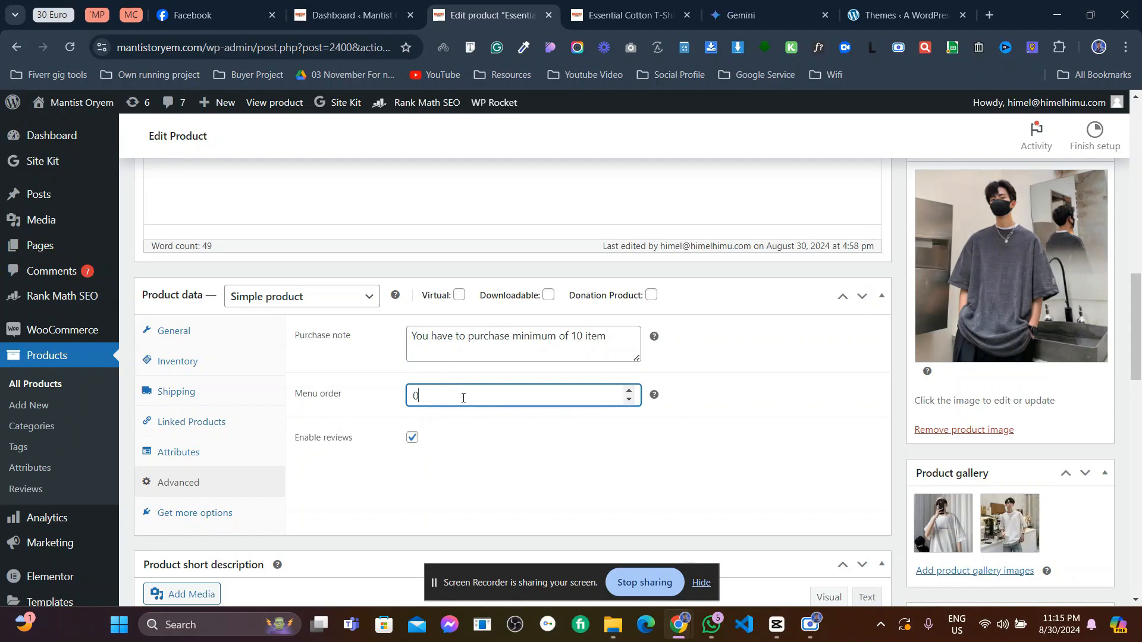
left_click(186, 515)
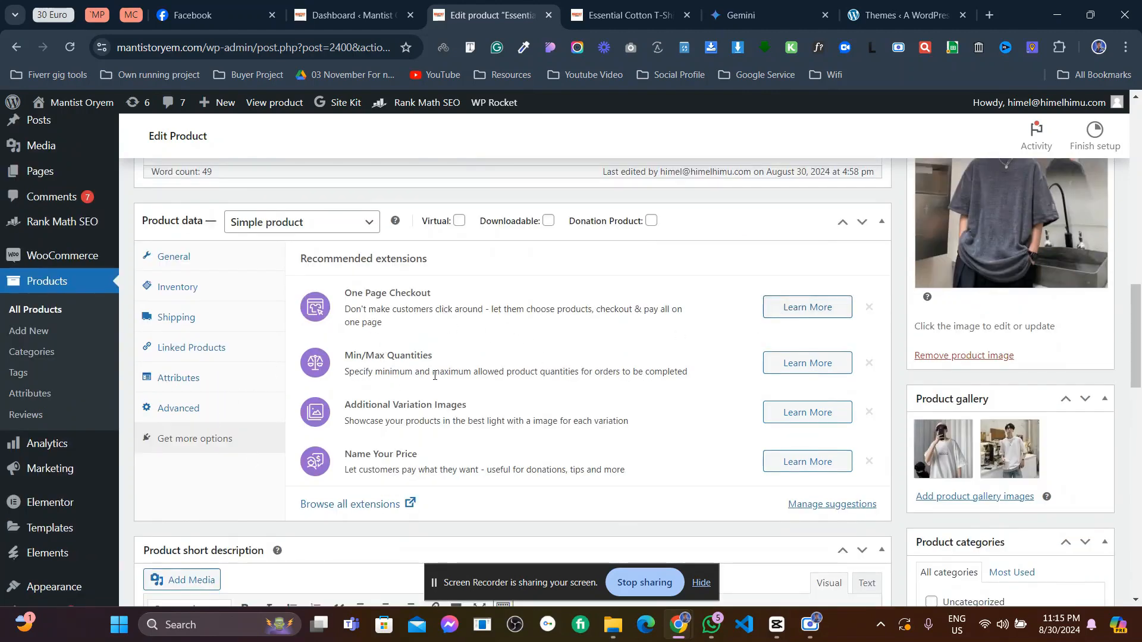
scroll(434, 375, "down", 2)
scroll(434, 376, "up", 2)
scroll(459, 358, "down", 1)
scroll(459, 358, "down", 5)
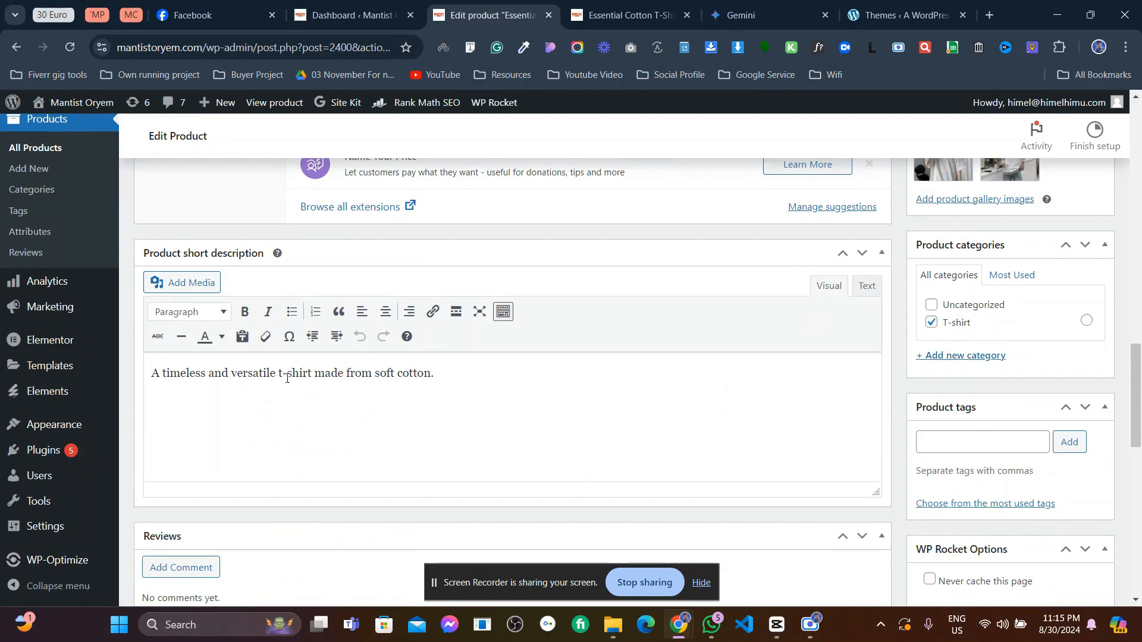
left_click_drag(432, 367, 152, 373)
left_click(215, 373)
left_click(627, 15)
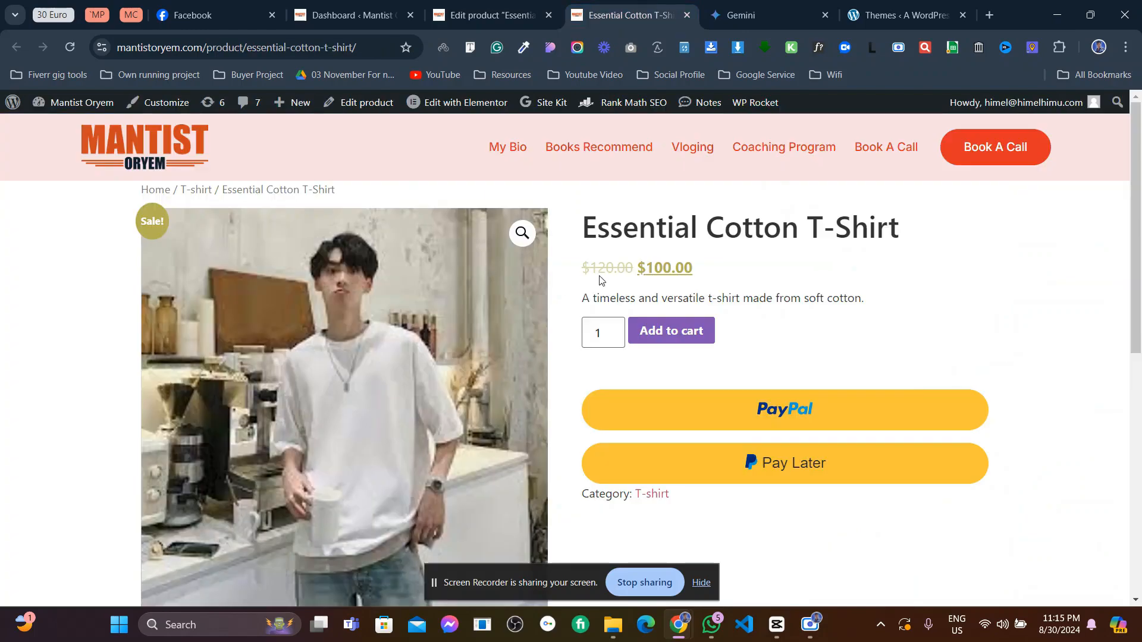
left_click_drag(618, 297, 829, 293)
left_click(829, 294)
left_click(491, 15)
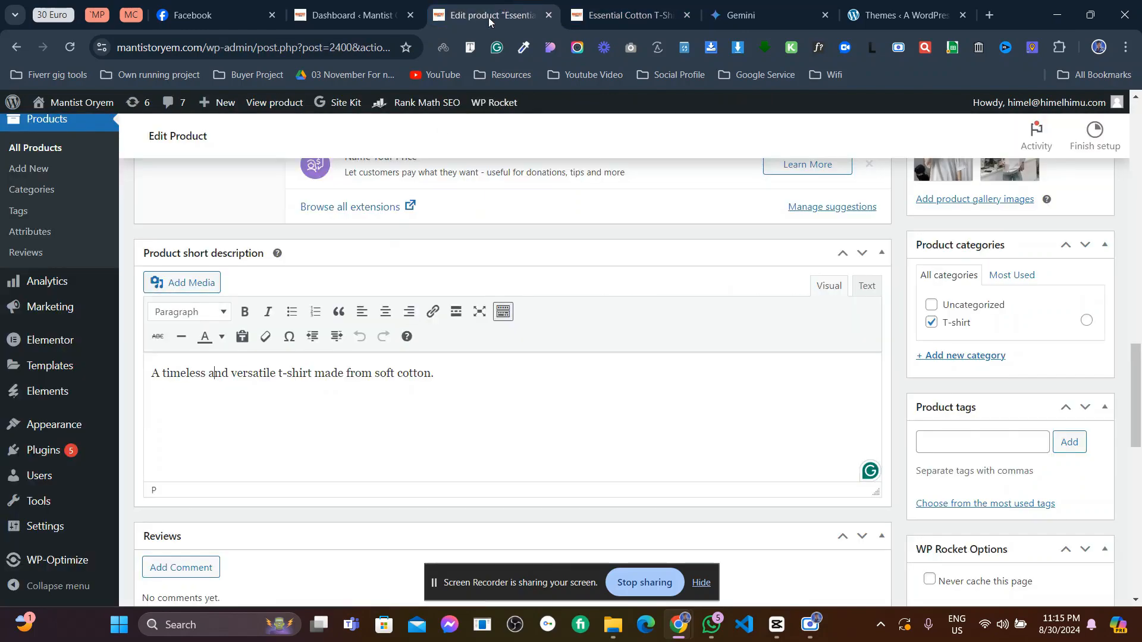
scroll(349, 306, "down", 5)
scroll(349, 306, "down", 1)
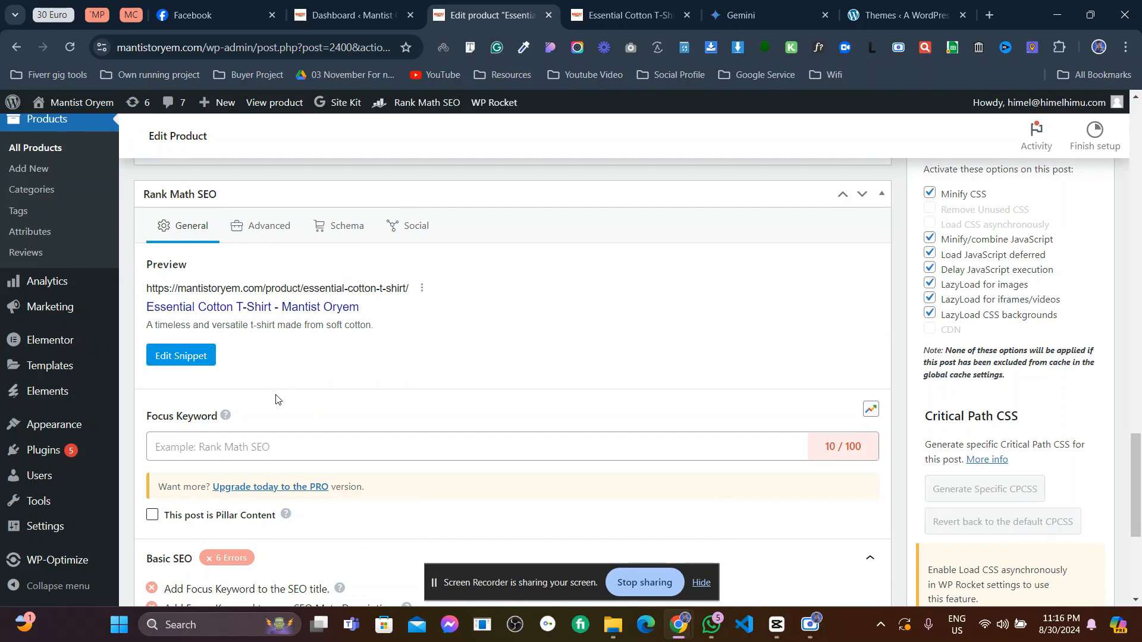
- Save the product changes with Update
scroll(275, 399, "down", 5)
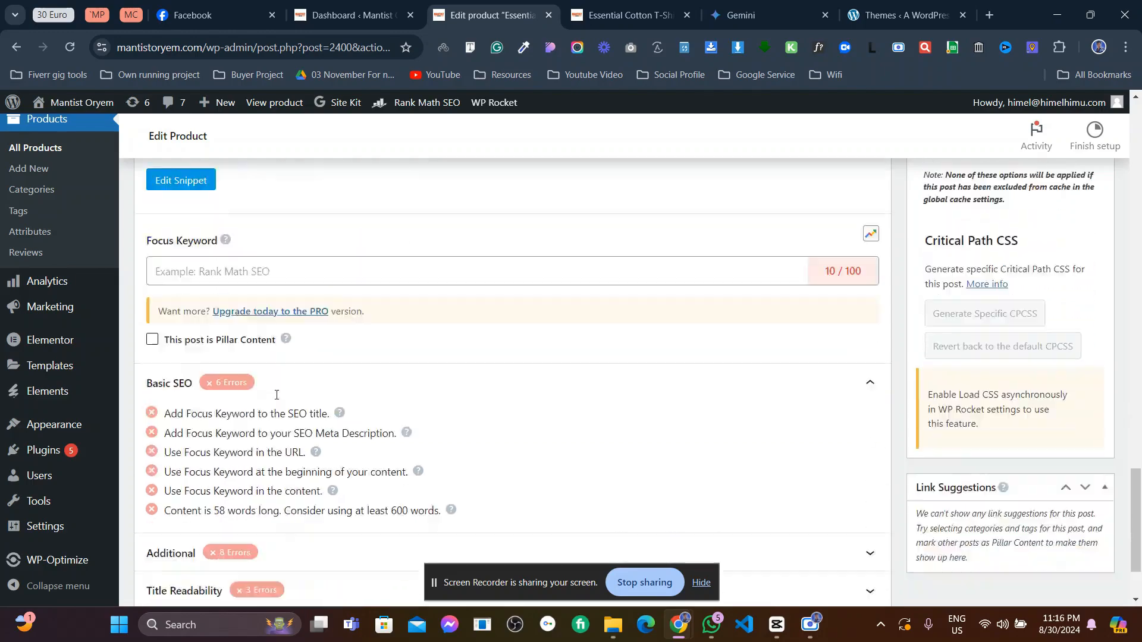
scroll(275, 399, "up", 20)
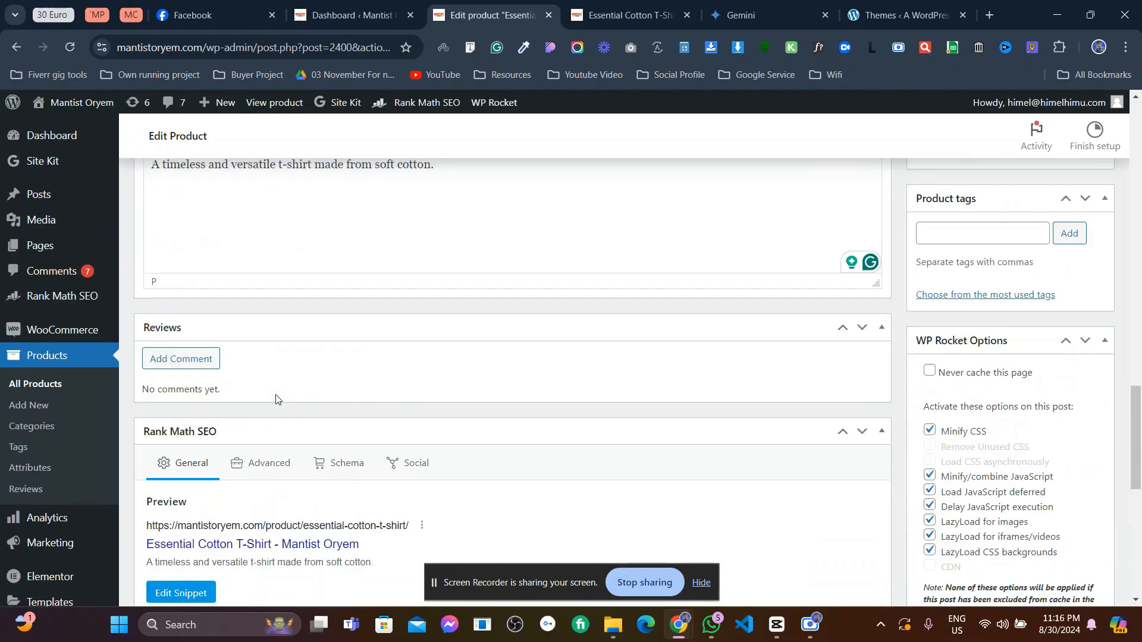
scroll(275, 394, "up", 3)
scroll(275, 394, "down", 2)
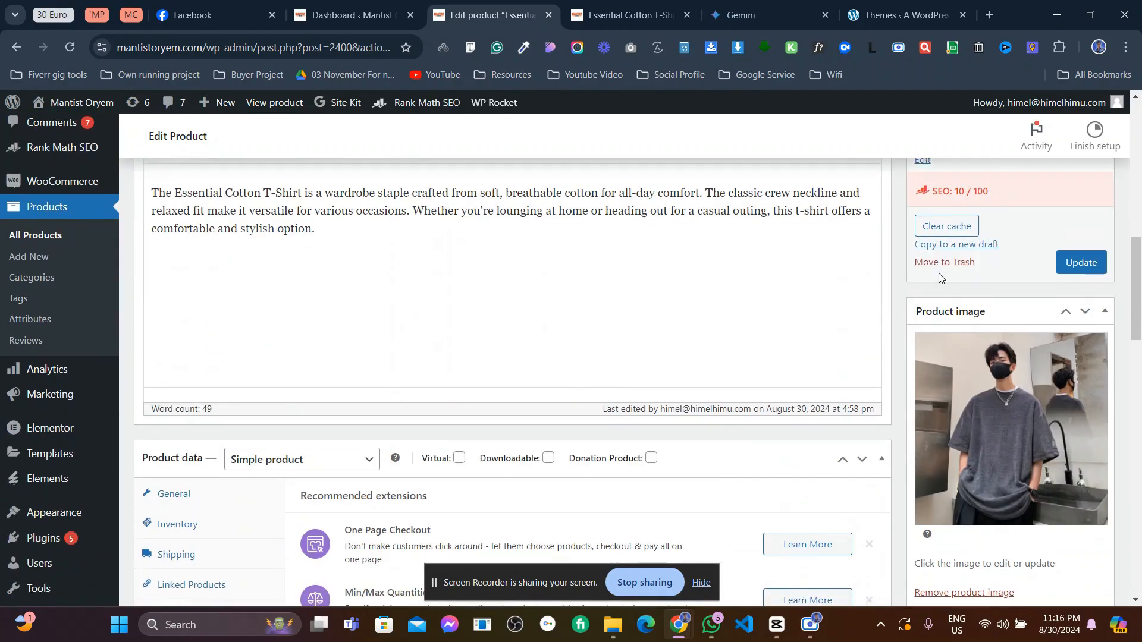
left_click(1084, 266)
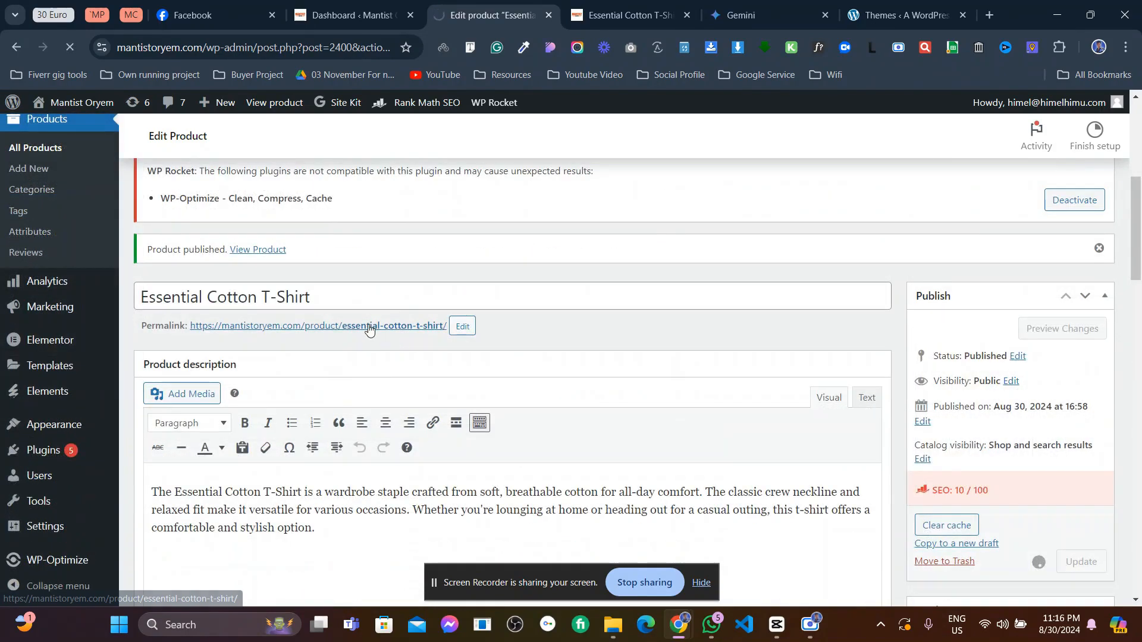
- Open the product's permalink in a new tab and switch to it
right_click(406, 297)
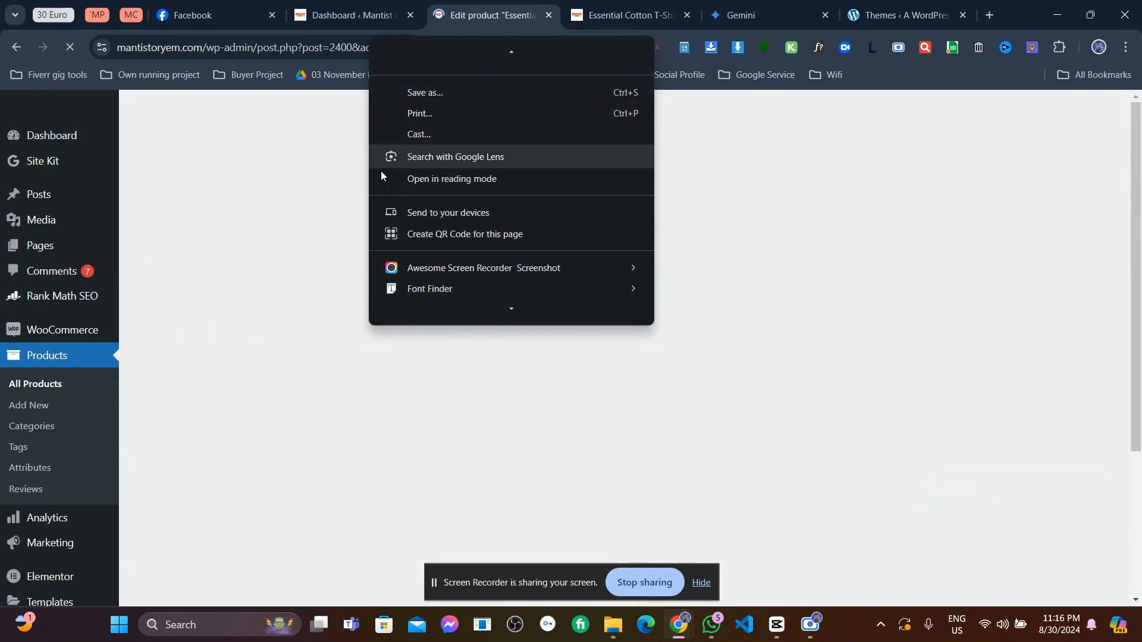
left_click(316, 170)
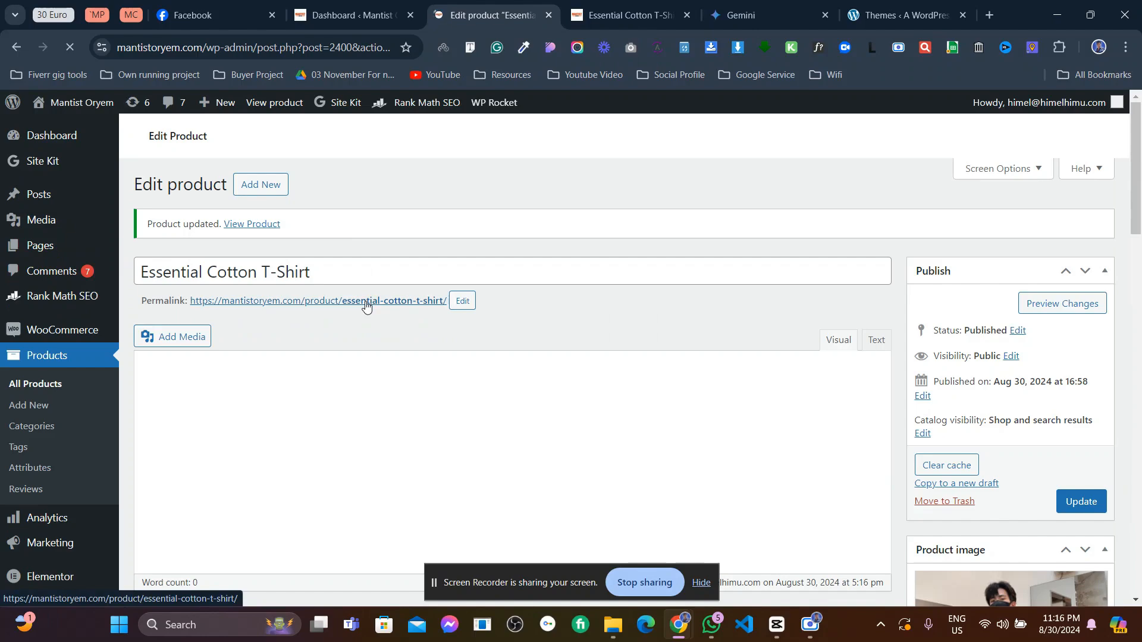
right_click(365, 305)
left_click(410, 320)
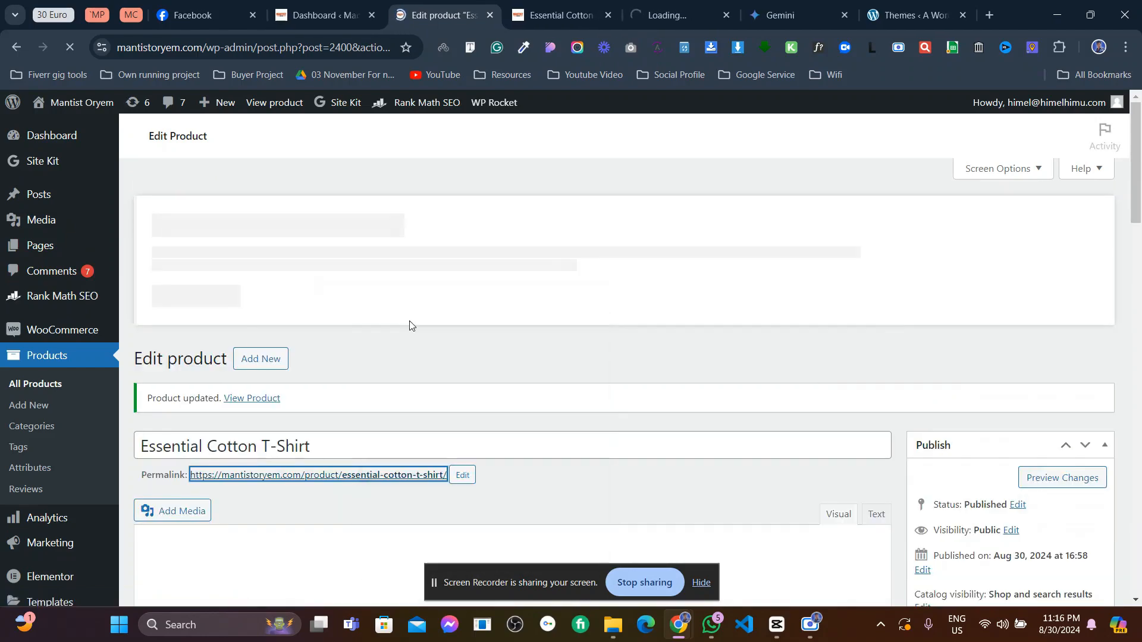
left_click(683, 13)
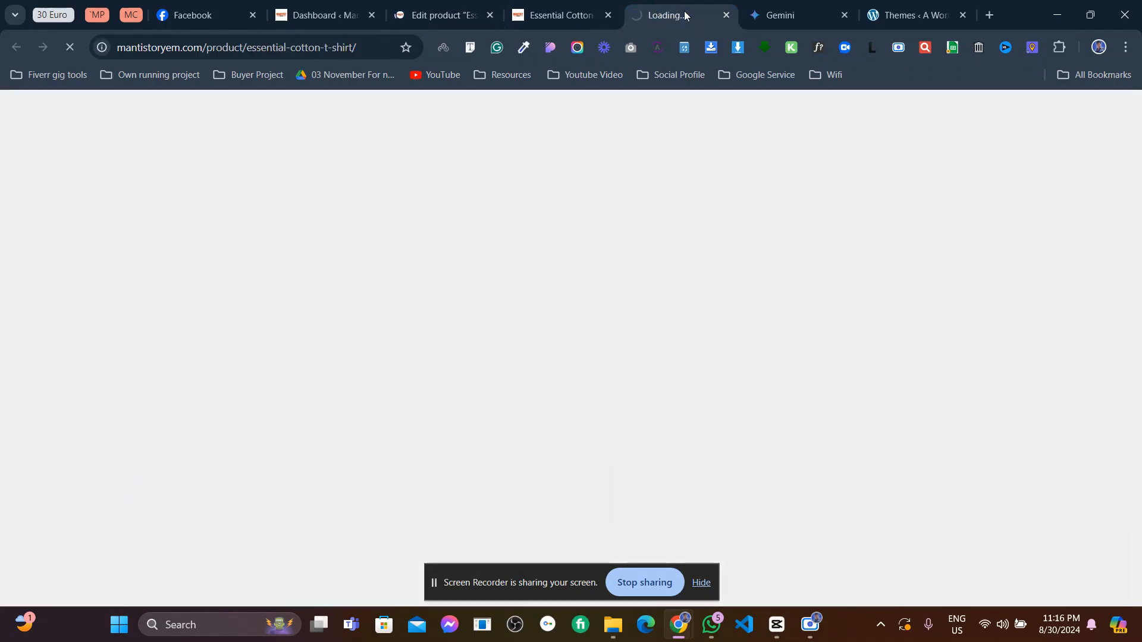
- Close the duplicate tab and view the second and third gallery photos of the T-shirt
left_click(726, 15)
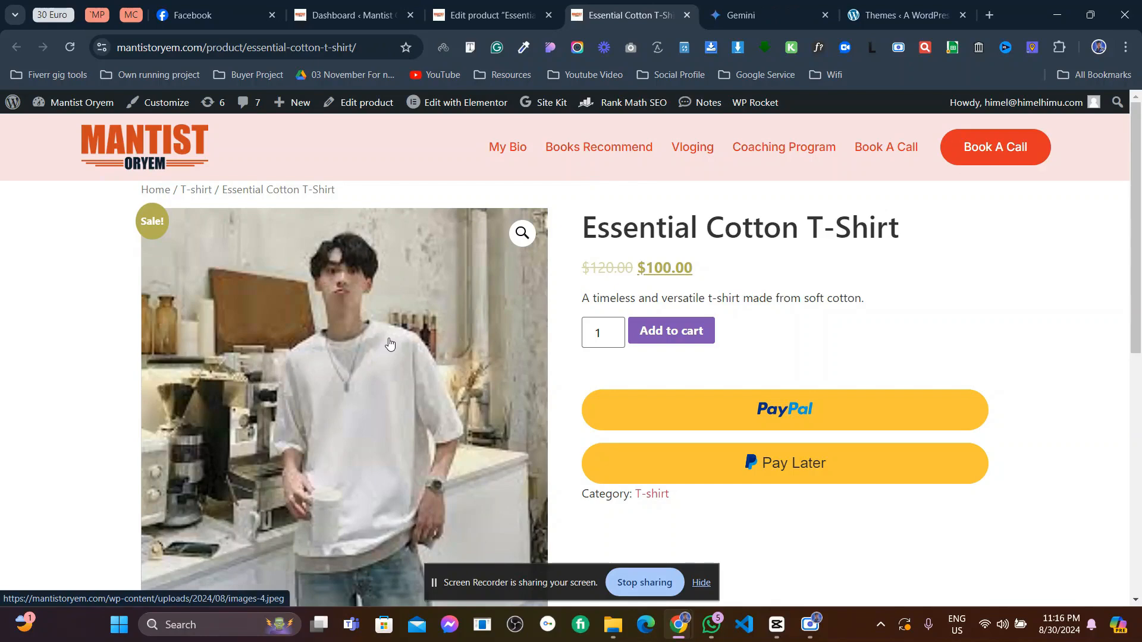
scroll(391, 343, "down", 3)
scroll(391, 343, "up", 3)
scroll(368, 345, "down", 3)
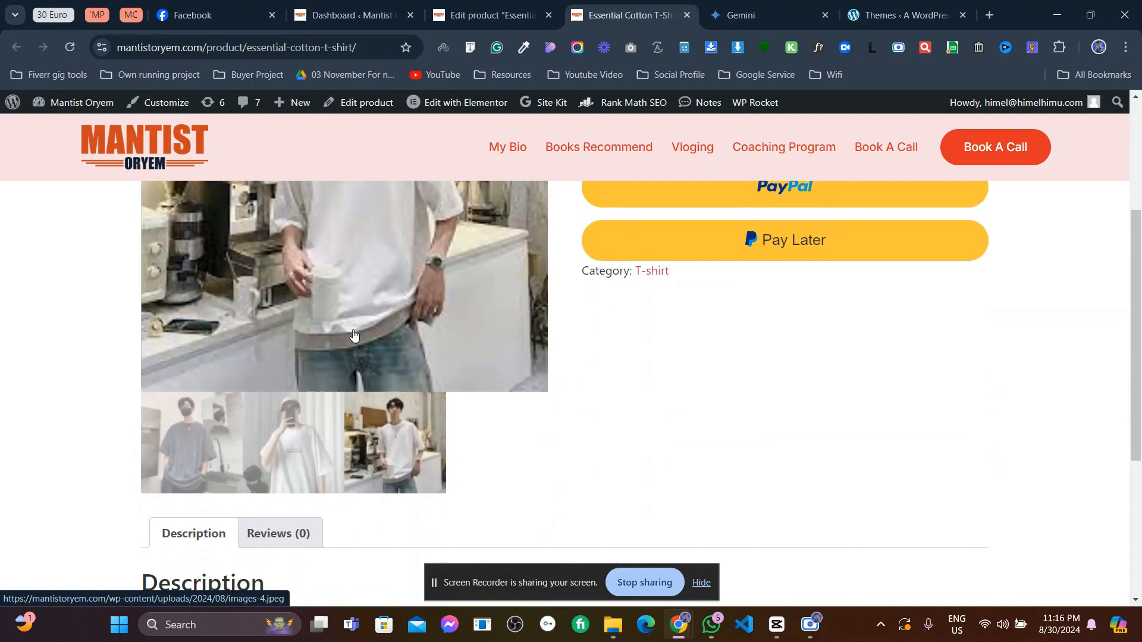
left_click(298, 420)
left_click(404, 434)
- Highlight the crossed-out $120.00 original price and part of the short description
scroll(419, 434, "up", 1)
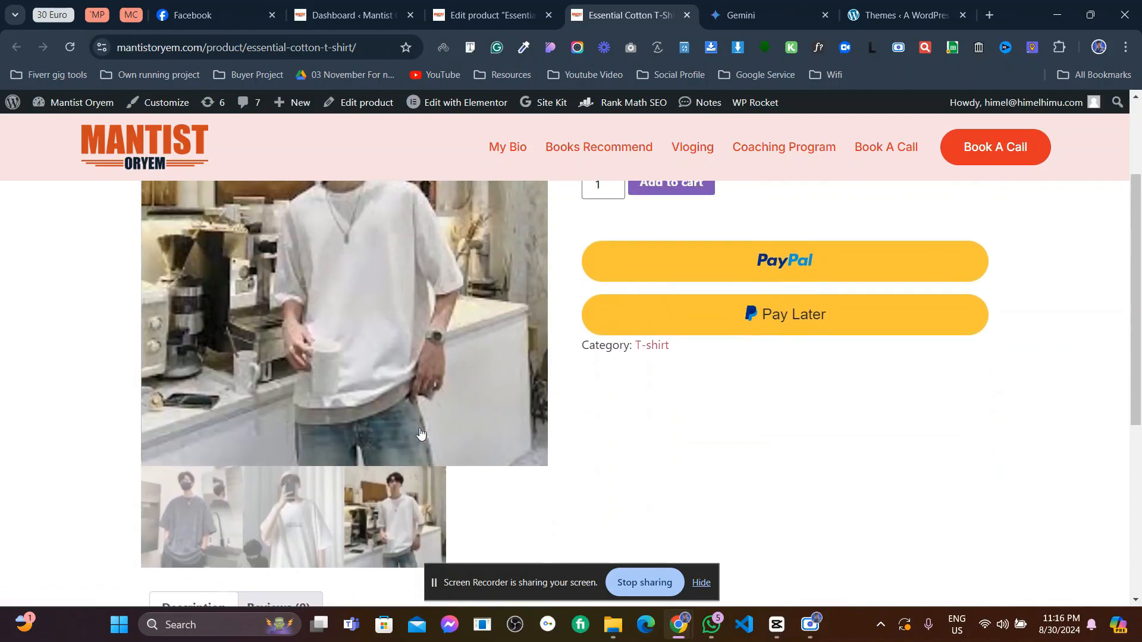
scroll(393, 472, "down", 4)
left_click_drag(207, 393, 400, 393)
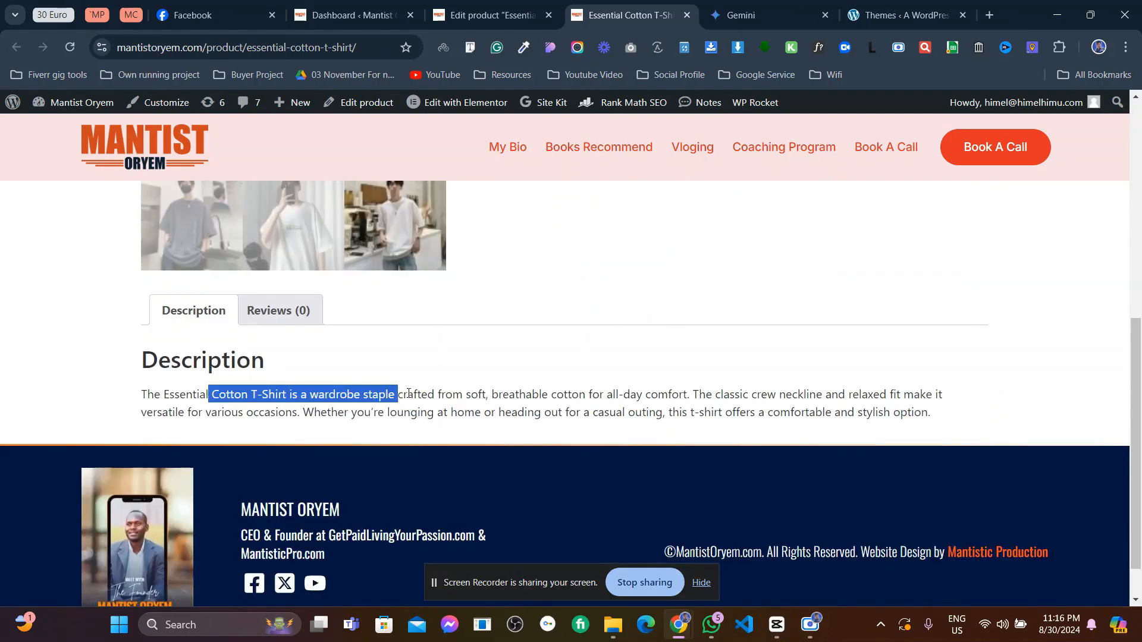
scroll(419, 393, "up", 6)
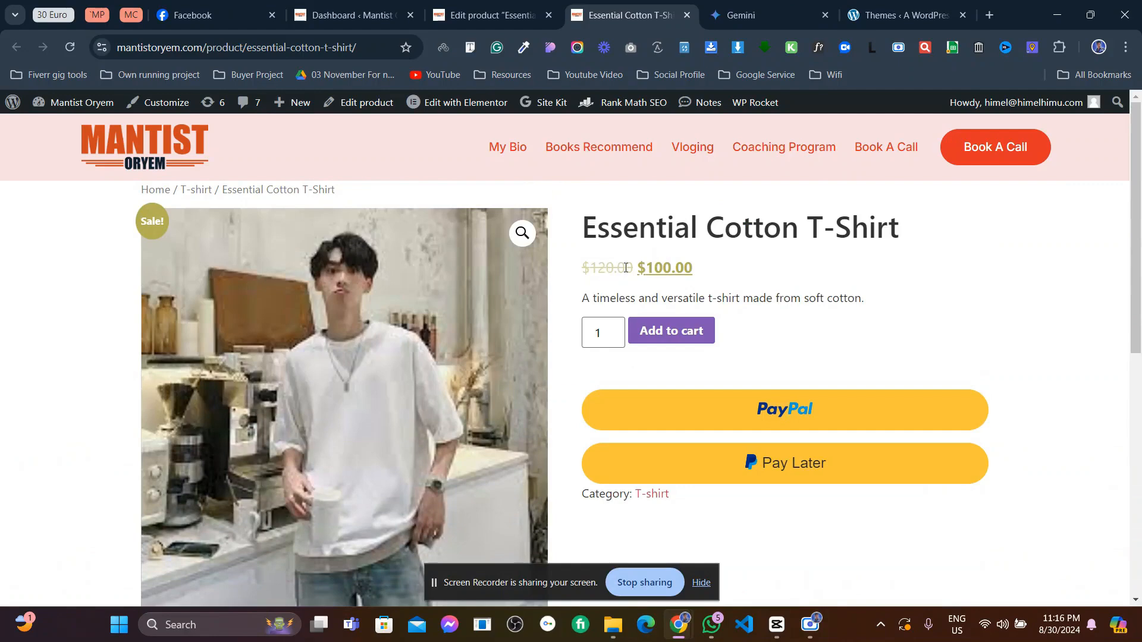
left_click_drag(626, 267, 589, 268)
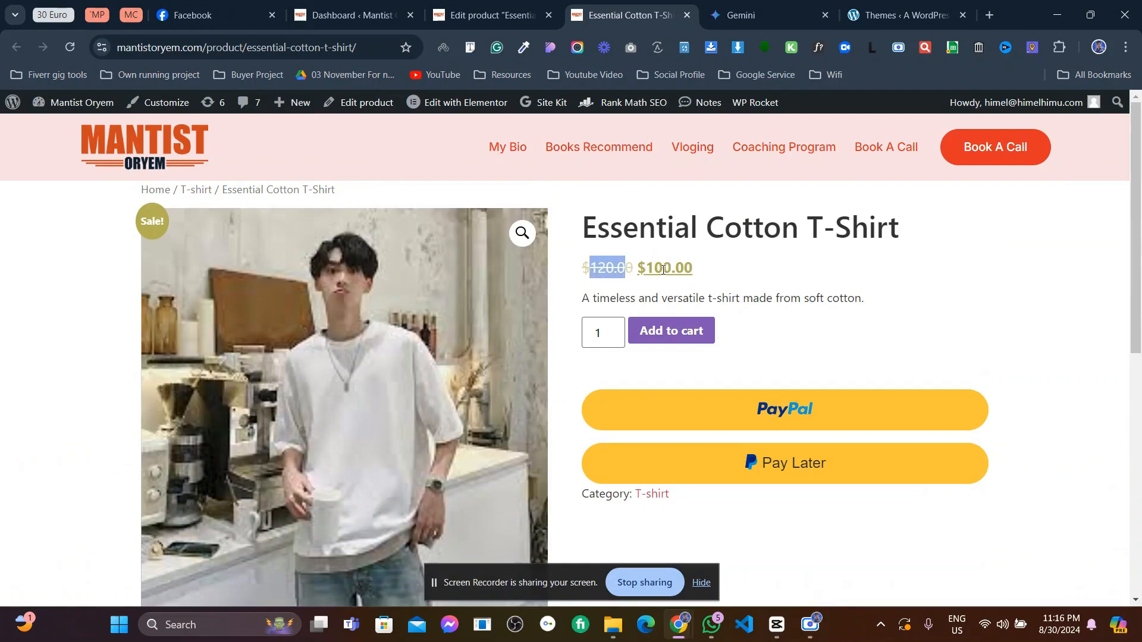
left_click_drag(677, 298, 711, 298)
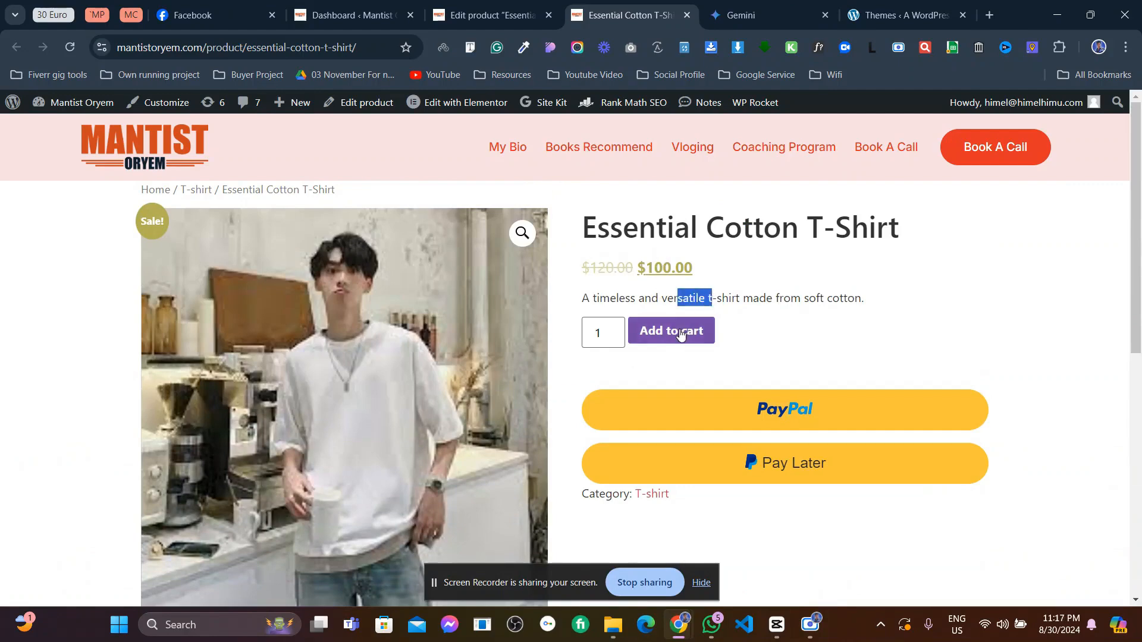